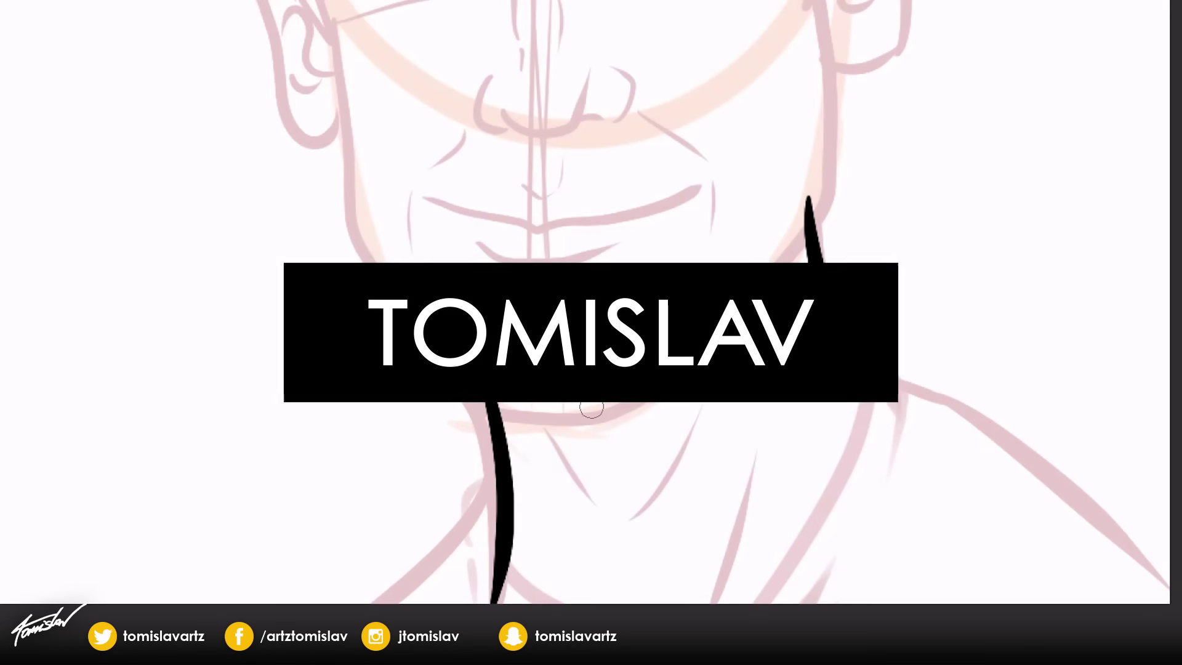
Ink the neck sides, throat, collar, both shoulders and the full jawline in black.
left_click_drag(541, 424, 641, 504)
left_click_drag(754, 468, 702, 604)
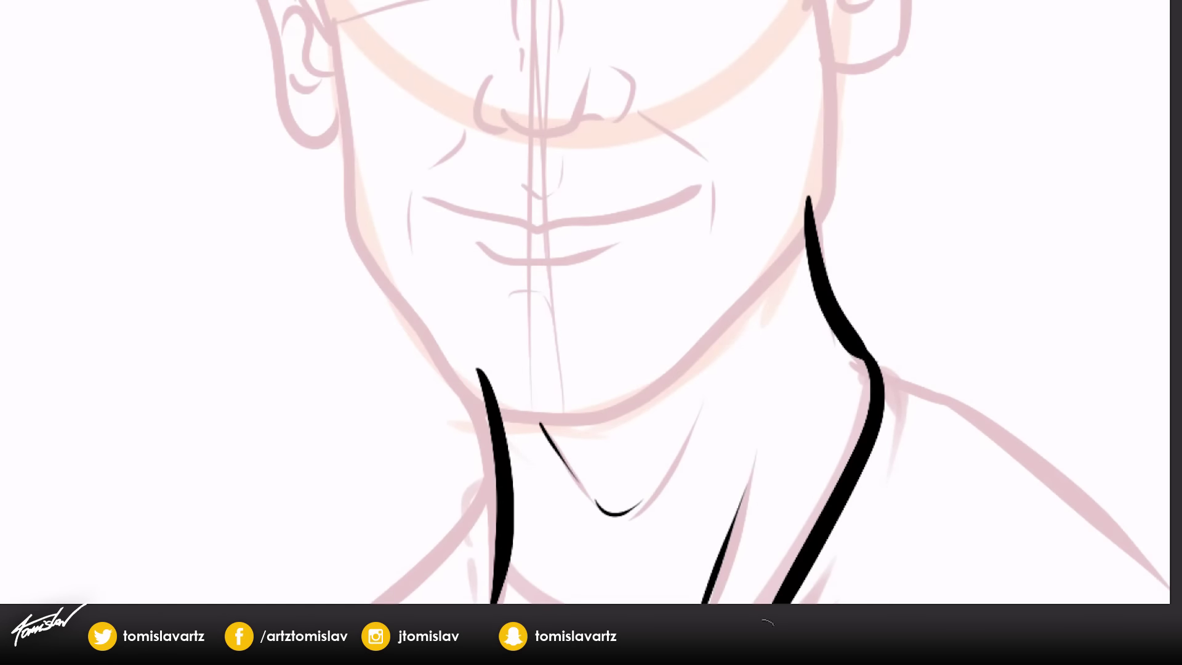
left_click_drag(859, 345, 779, 603)
left_click_drag(856, 336, 1169, 601)
left_click_drag(902, 529, 837, 603)
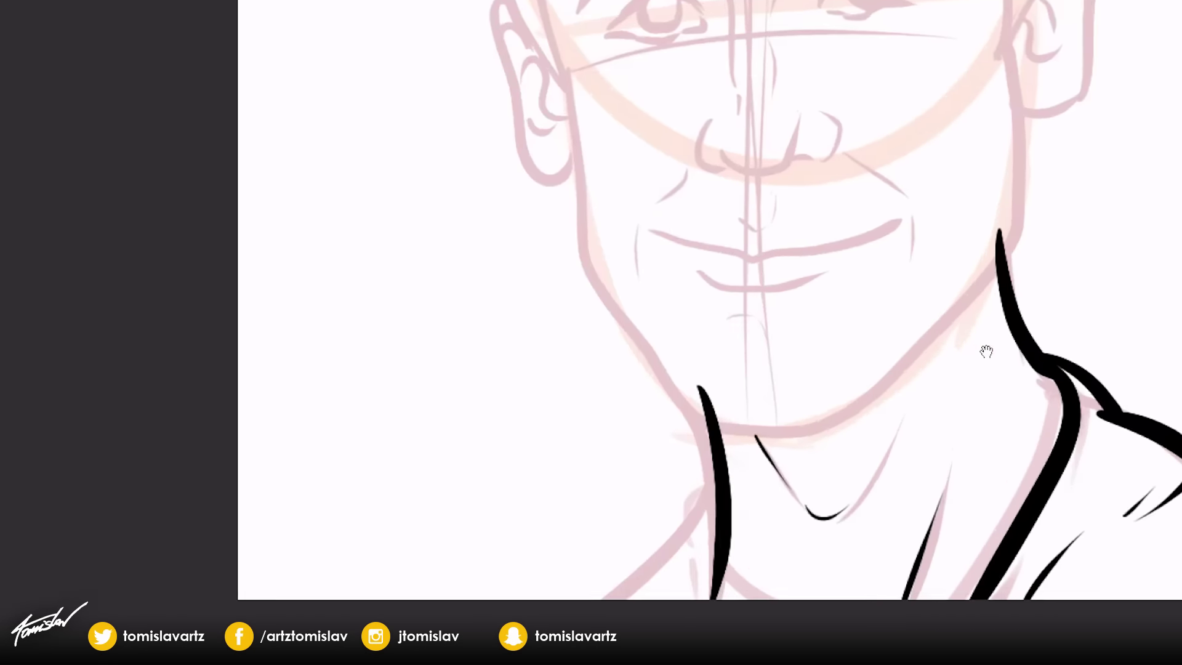
left_click_drag(628, 461, 489, 573)
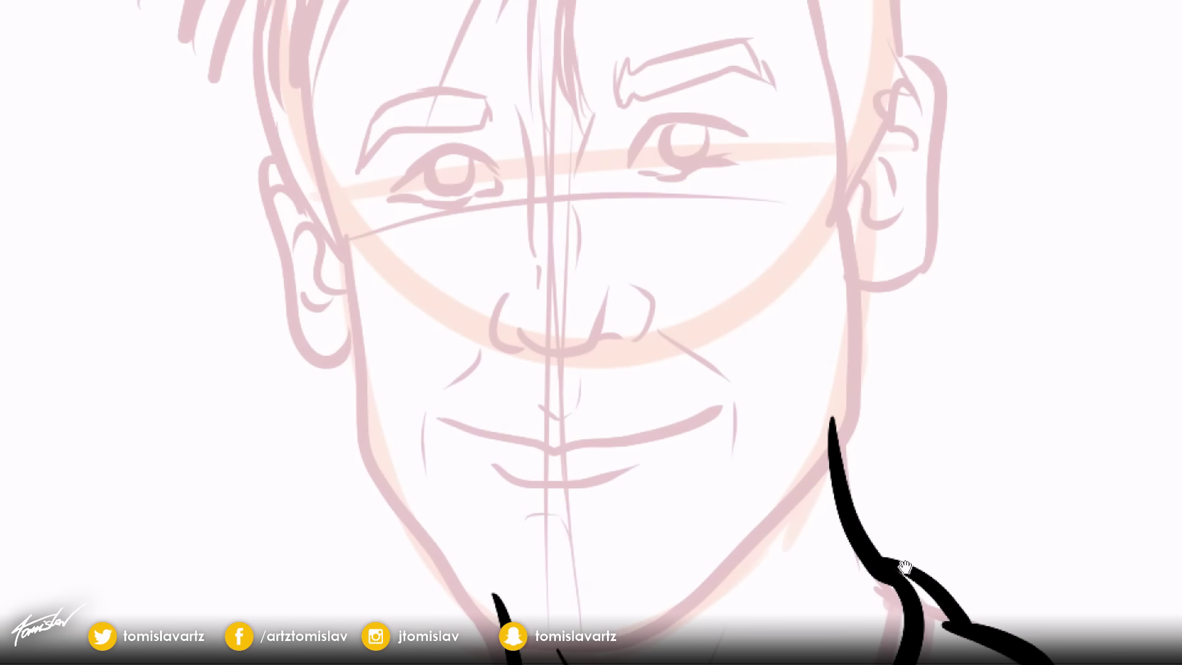
left_click_drag(346, 245, 859, 140)
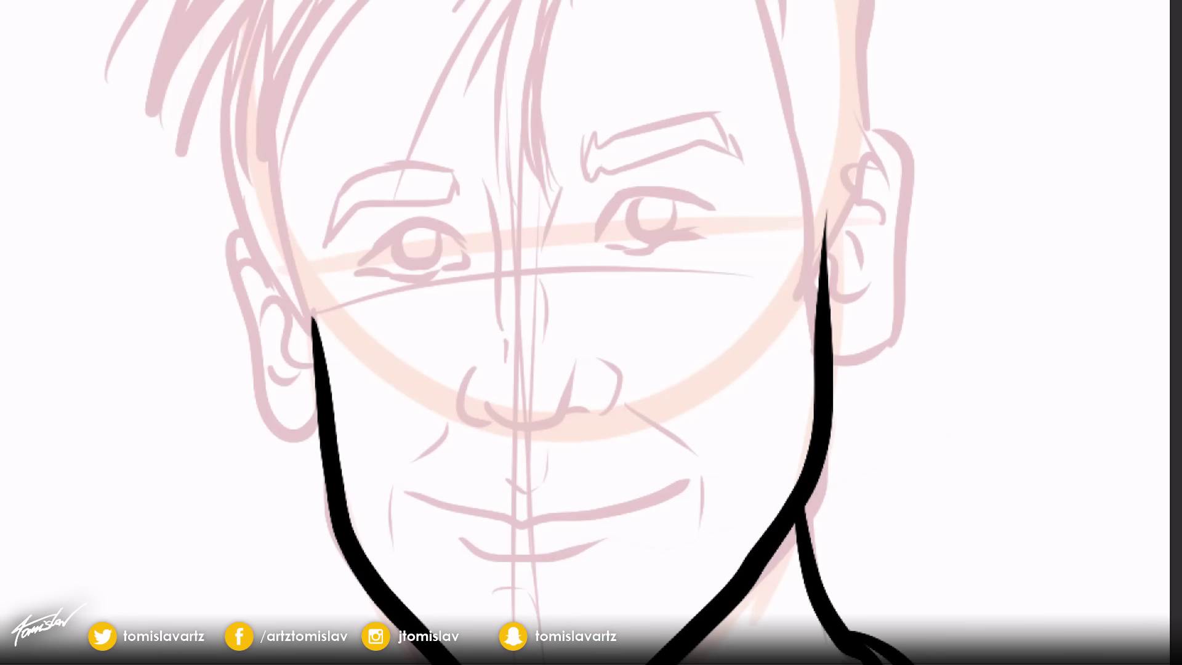
Ink the nose: its bottom curve, right nostril wing and both sides of the bridge.
left_click_drag(508, 268, 538, 279)
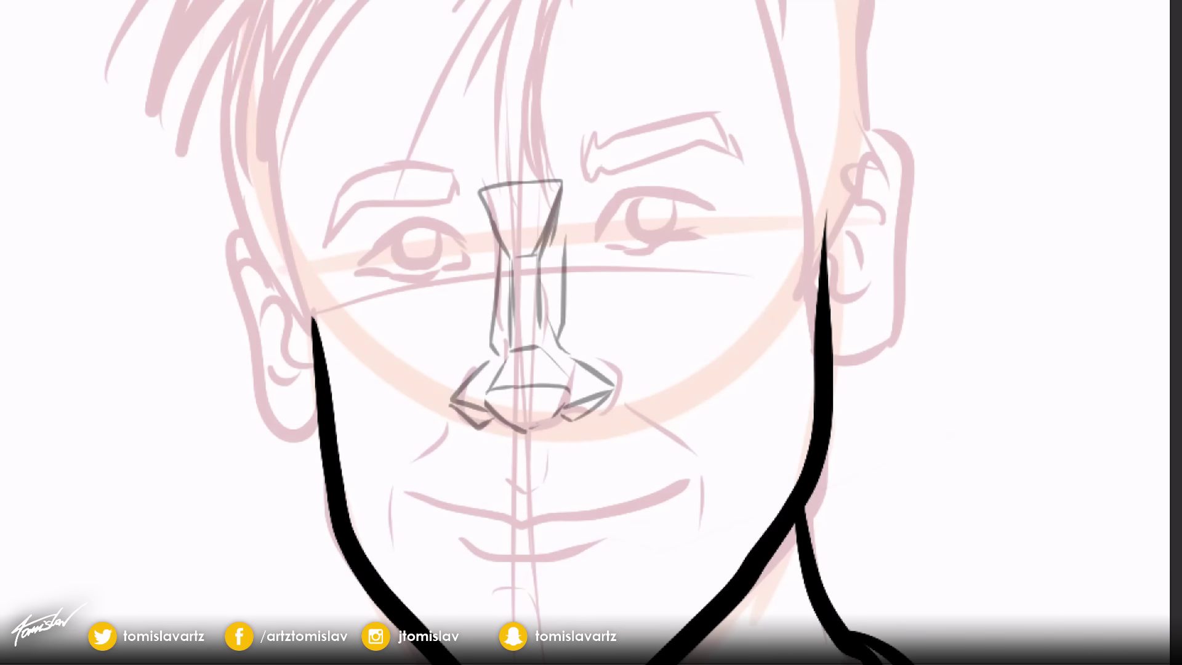
left_click_drag(484, 395, 567, 416)
left_click_drag(594, 368, 577, 407)
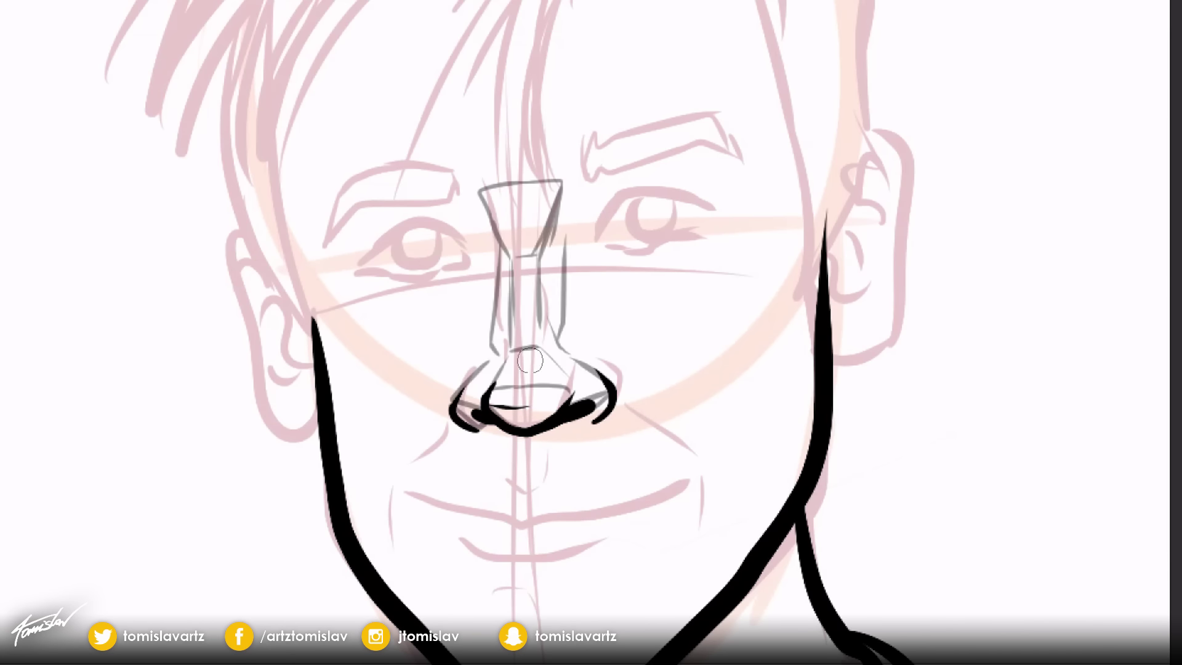
left_click_drag(480, 203, 510, 301)
mouse_move(514, 322)
left_mouse_down()
mouse_move(490, 377)
mouse_move(508, 308)
left_mouse_up()
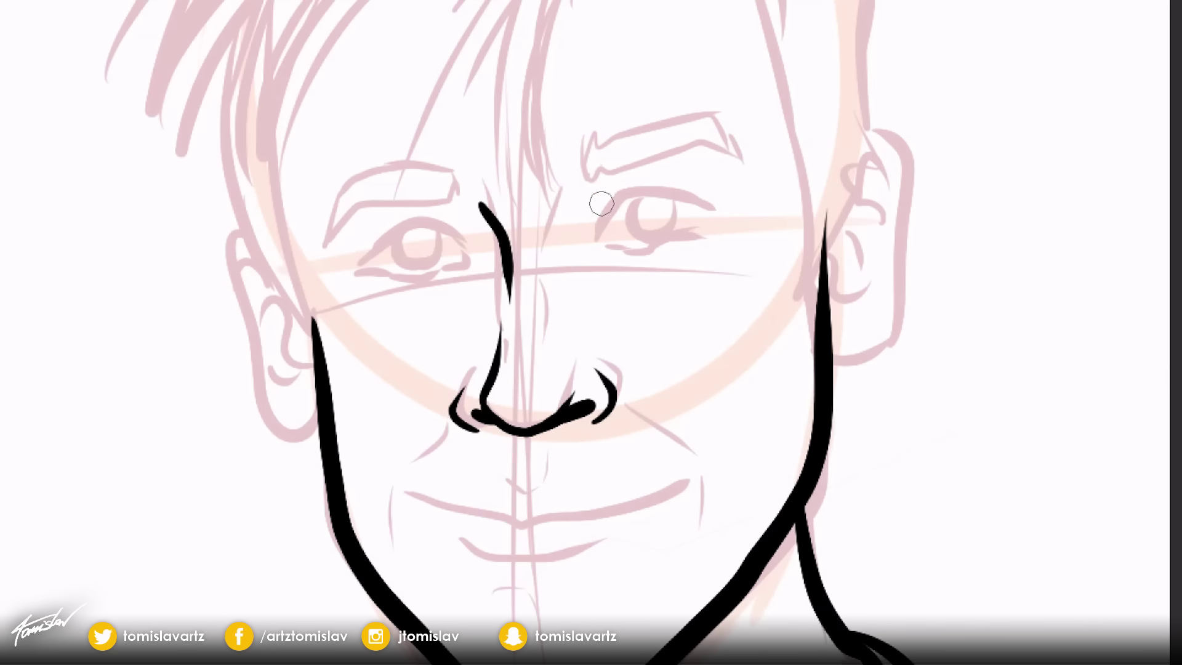
Ink the eyelids of both eyes, the right nose-bridge line and both eyebrows.
left_click_drag(601, 203, 719, 225)
left_click_drag(604, 249, 681, 237)
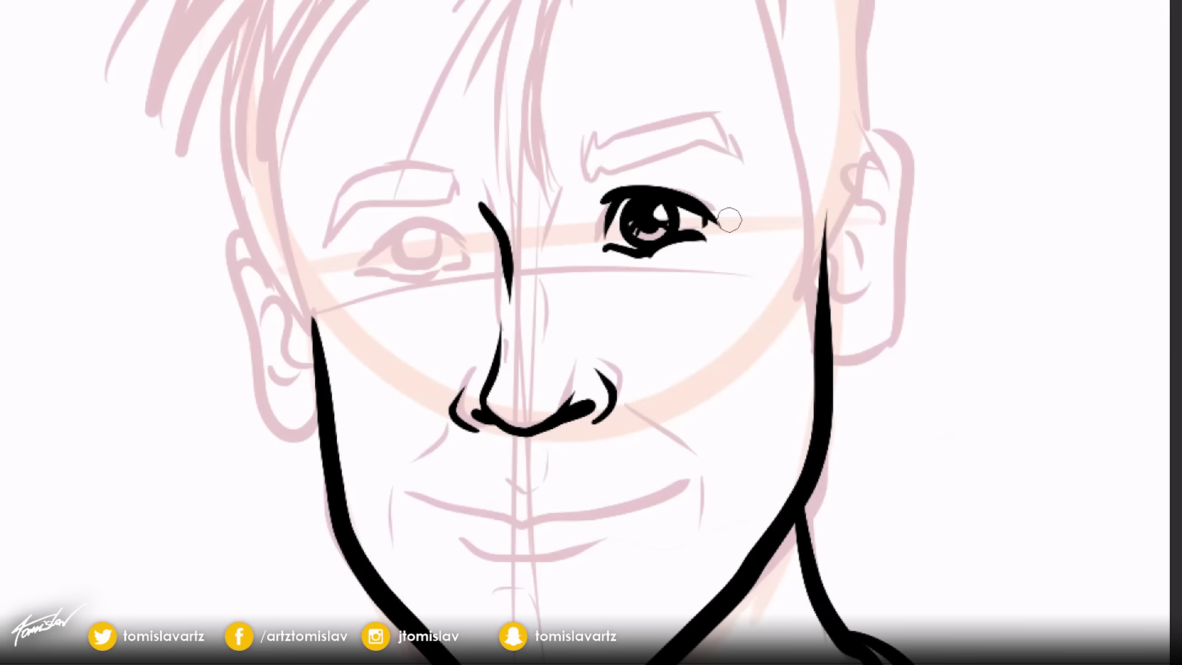
mouse_move(358, 269)
left_mouse_down()
mouse_move(460, 259)
mouse_move(398, 254)
left_mouse_up()
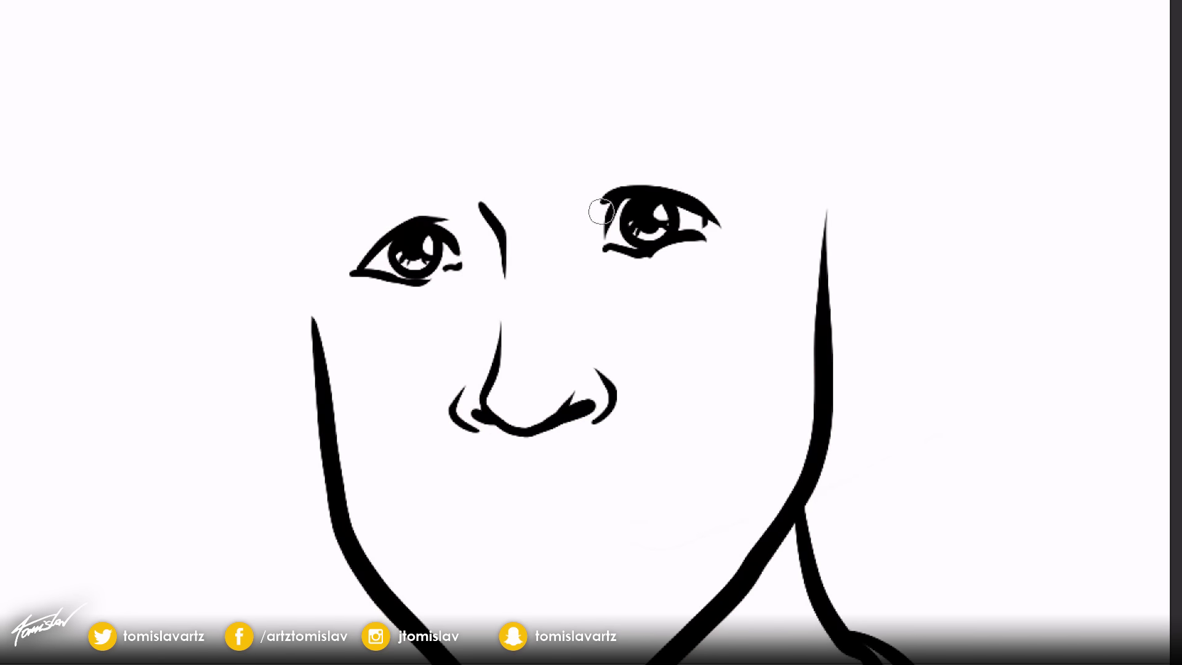
key("ctrl+z")
left_click_drag(554, 218, 547, 293)
mouse_move(325, 246)
left_mouse_down()
mouse_move(439, 210)
mouse_move(324, 242)
left_mouse_up()
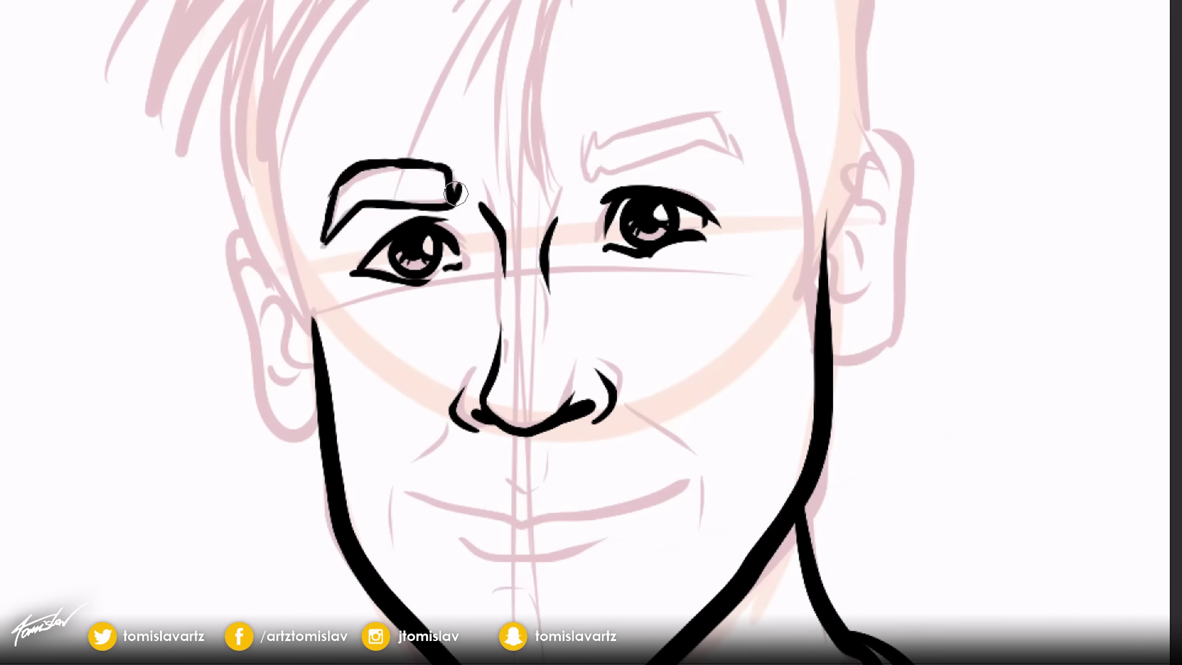
left_click_drag(607, 180, 702, 149)
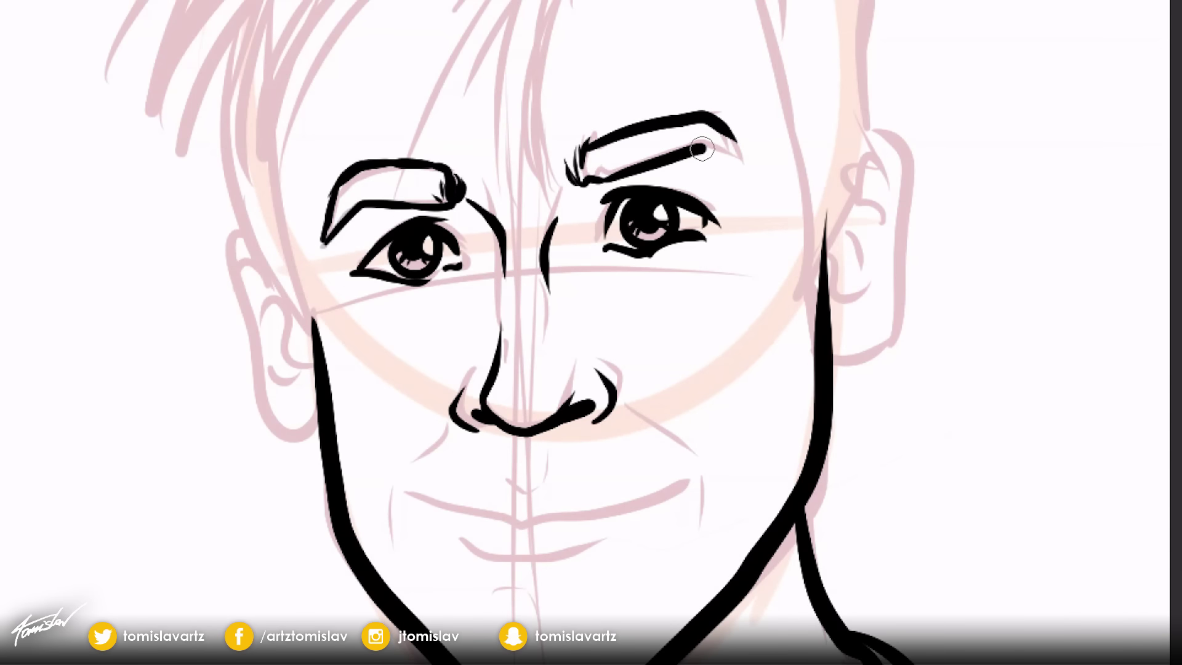
Ink the smiling upper and lower lips and the smile line beside the right cheek.
mouse_move(399, 490)
left_mouse_down()
mouse_move(521, 518)
mouse_move(696, 463)
left_mouse_up()
left_click_drag(459, 540, 597, 540)
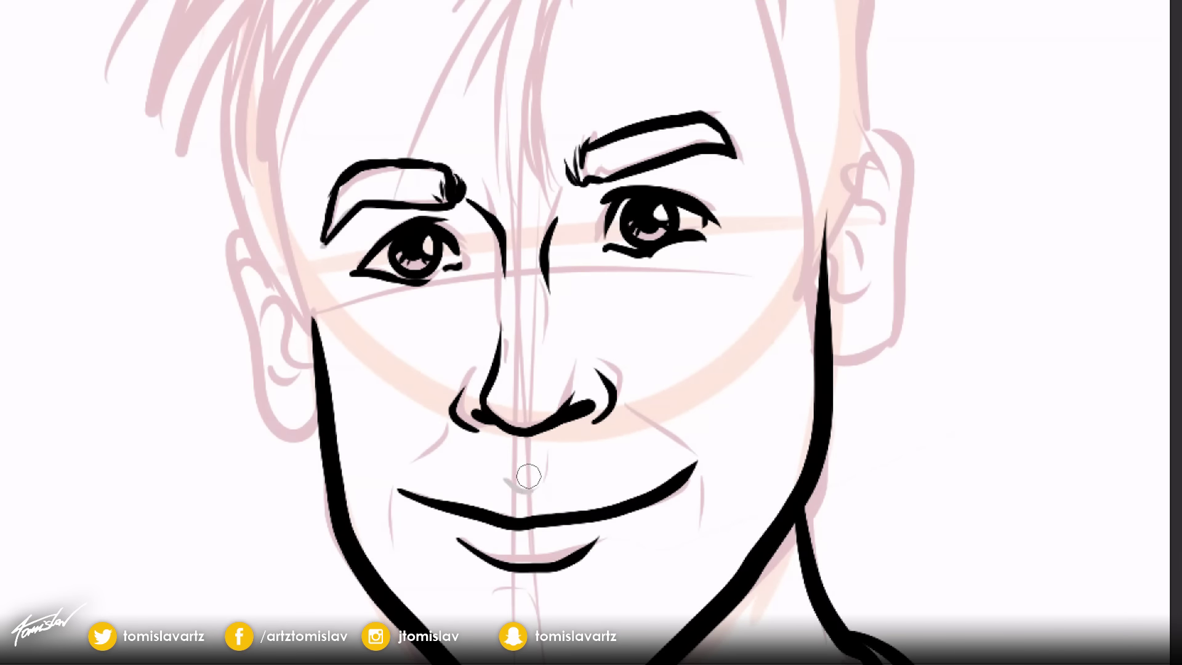
left_click_drag(636, 411, 709, 505)
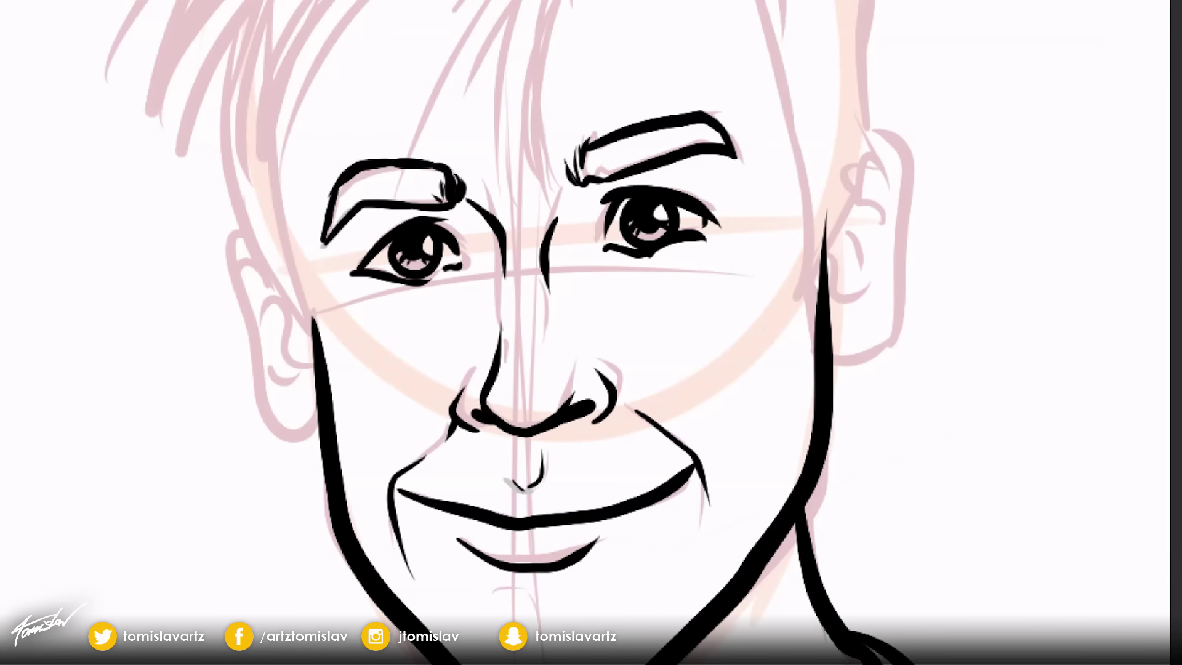
Ink the outlines and inner details of both ears.
left_click_drag(271, 246, 308, 421)
left_click_drag(264, 289, 295, 363)
left_click_drag(828, 196, 899, 210)
left_click_drag(873, 194, 838, 357)
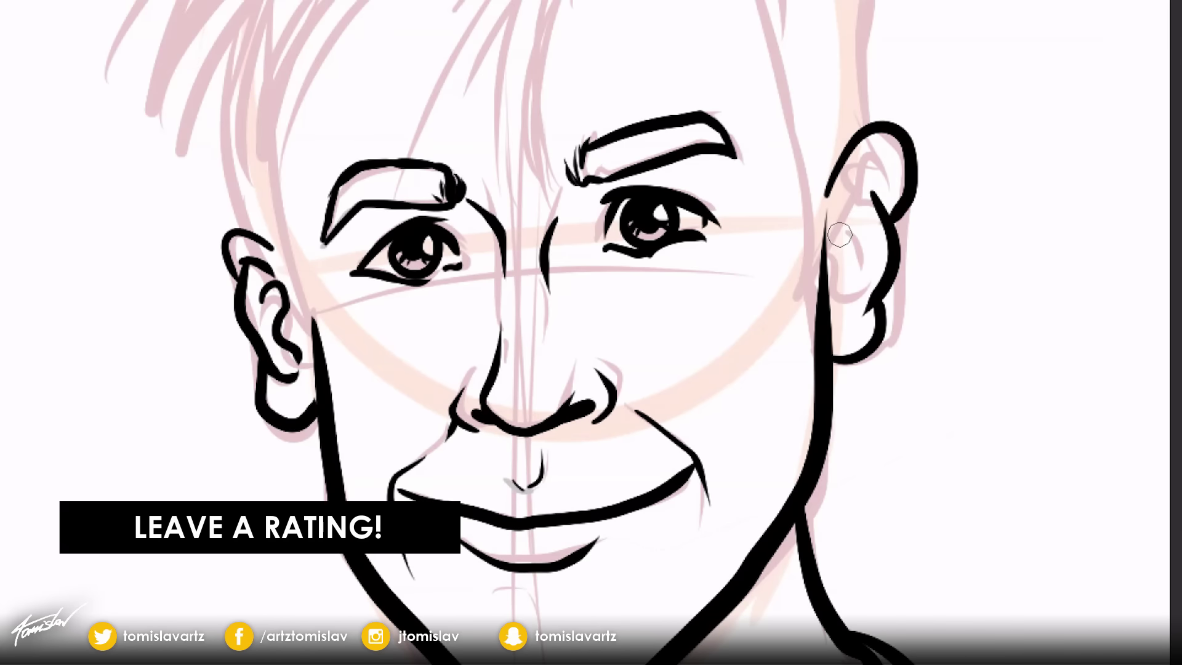
left_click_drag(839, 234, 843, 301)
Ink the hair strands across the forehead, the spiky right fringe and the left side.
scroll(571, 525, "down", 3)
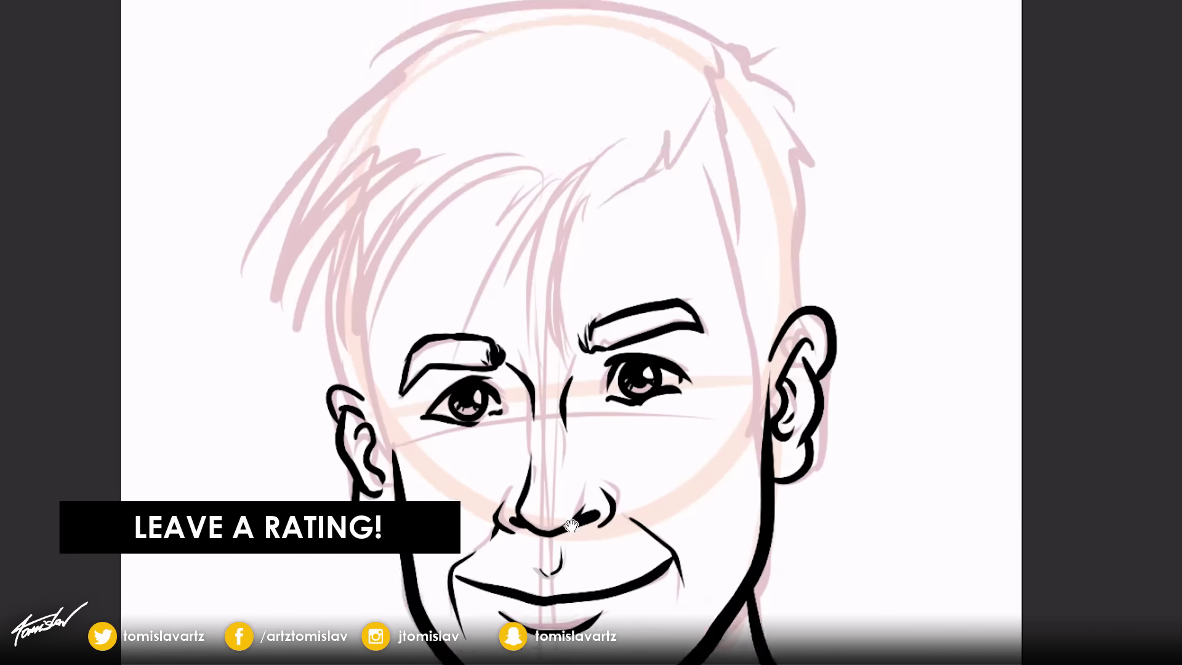
scroll(571, 525, "down", 3)
scroll(680, 566, "up", 3)
left_click_drag(662, 141, 569, 314)
left_click_drag(600, 139, 474, 295)
left_click_drag(558, 133, 450, 258)
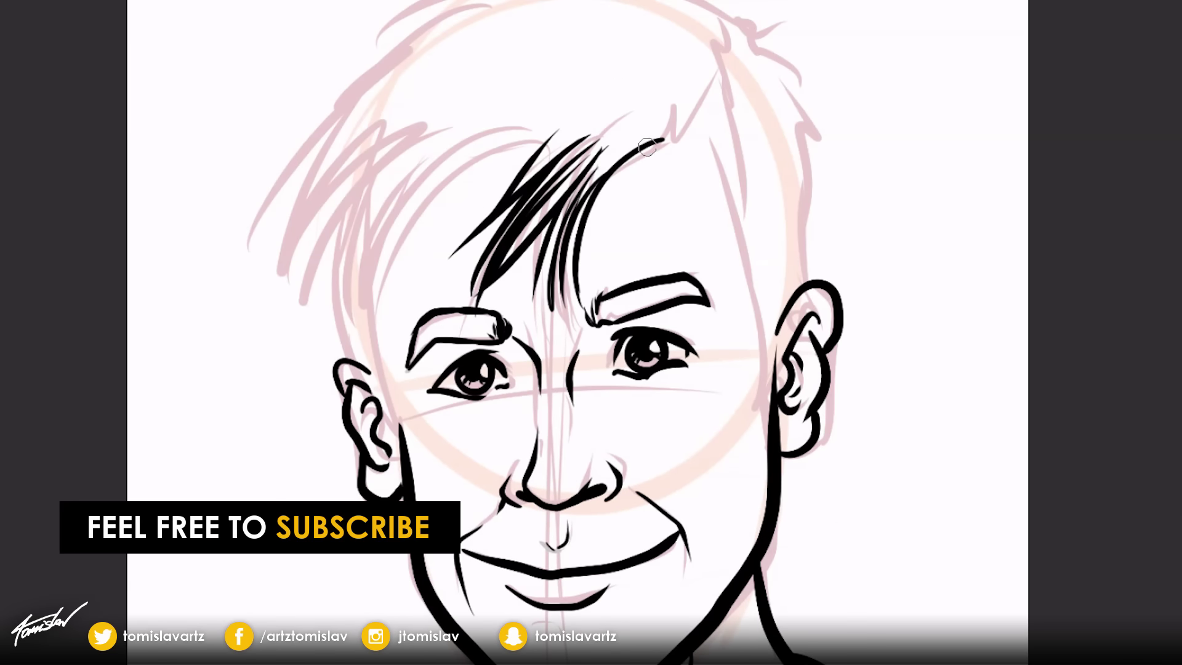
left_click_drag(647, 147, 730, 265)
left_click_drag(744, 243, 760, 403)
left_click_drag(539, 151, 370, 313)
left_click_drag(465, 157, 289, 310)
Ink the top-of-head outline, left hair strands and the spiky top-right tuft down toward the ear.
scroll(431, 246, "up", 3)
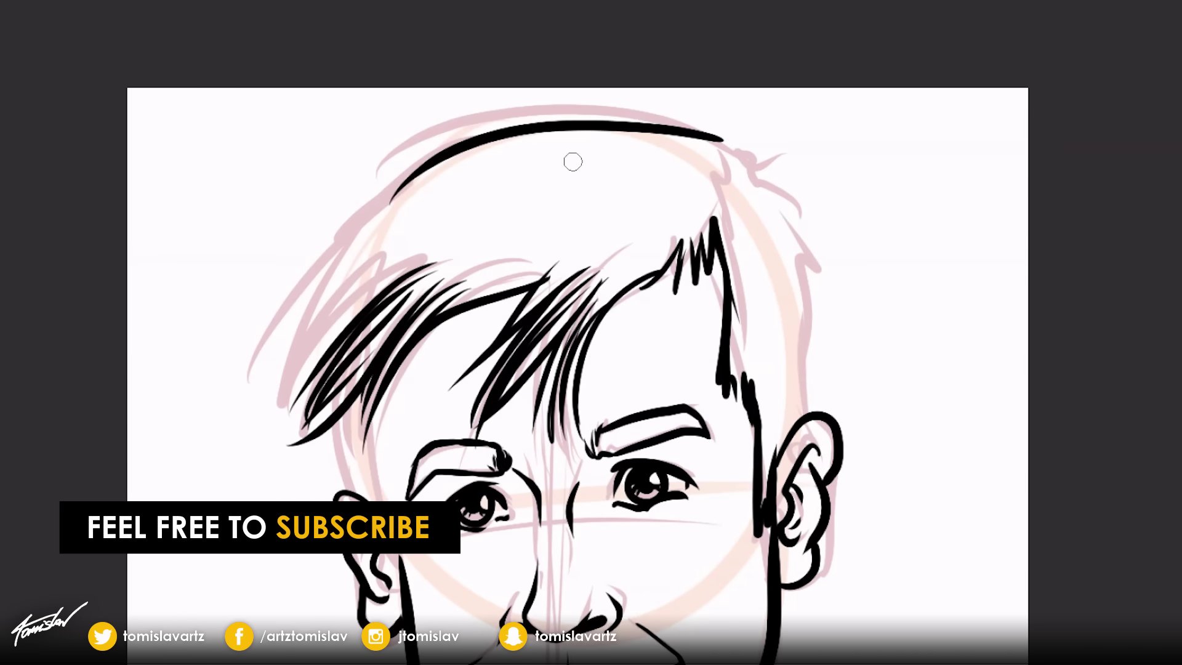
left_click_drag(745, 161, 338, 184)
left_click_drag(394, 151, 262, 314)
left_click_drag(370, 264, 332, 425)
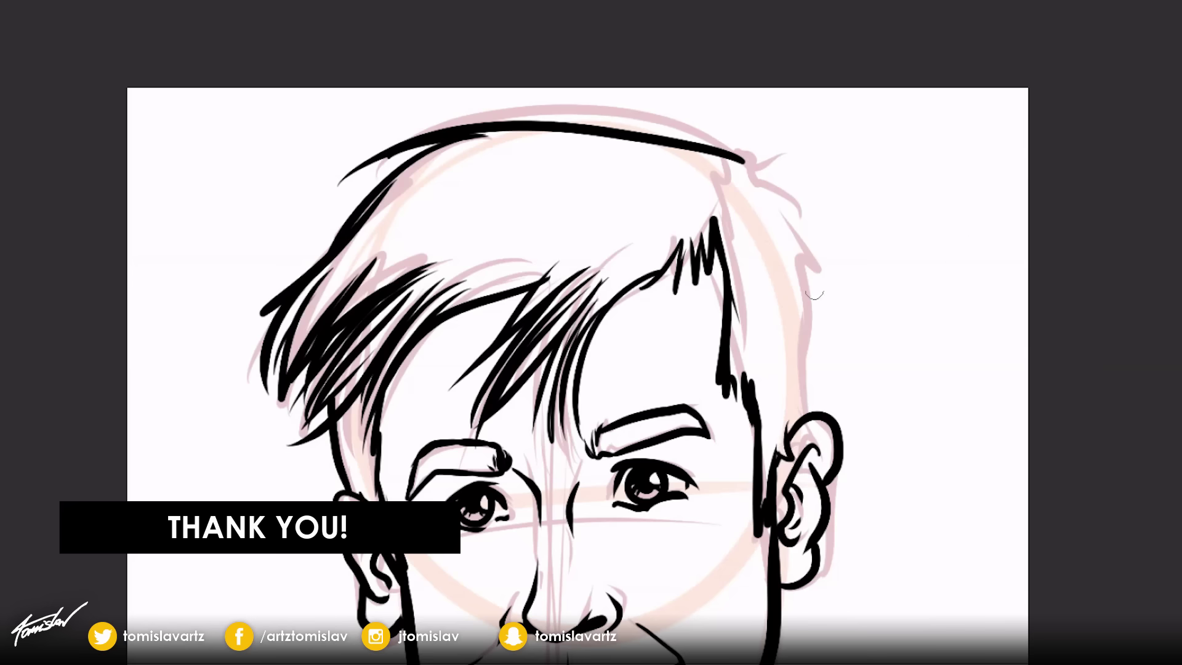
left_click_drag(763, 178, 793, 140)
left_click_drag(769, 182, 812, 177)
left_click_drag(769, 182, 798, 386)
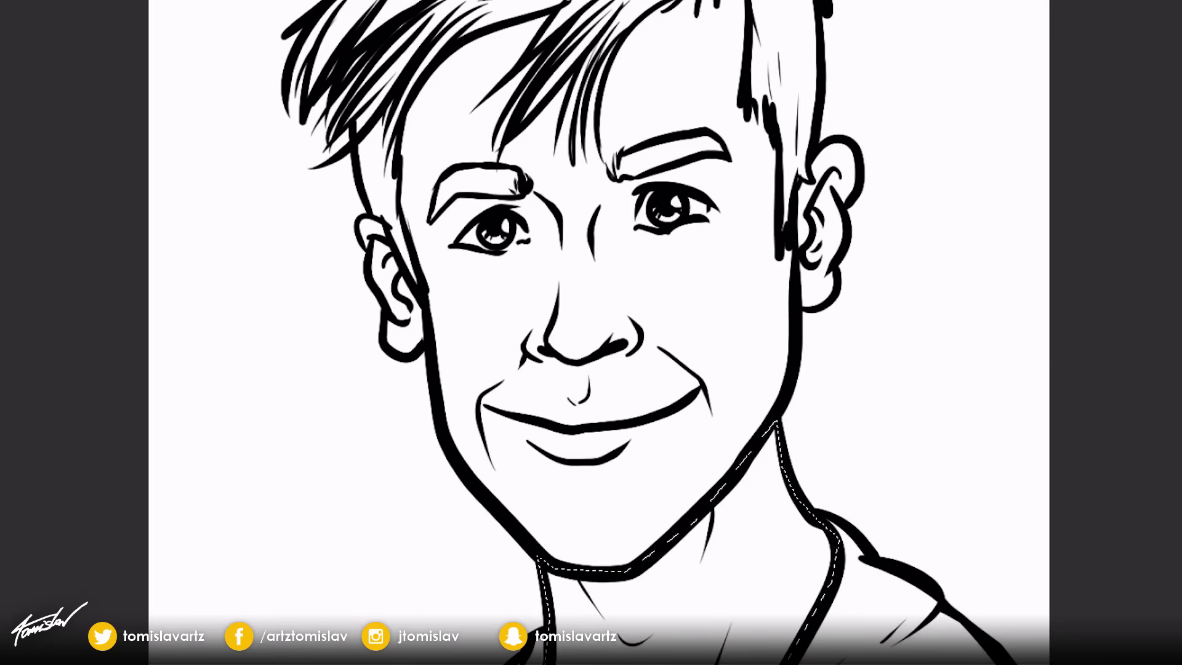
Fill the neck and face with a pink-to-reddish skin gradient.
left_click_drag(535, 549, 712, 507)
key("ctrl+d")
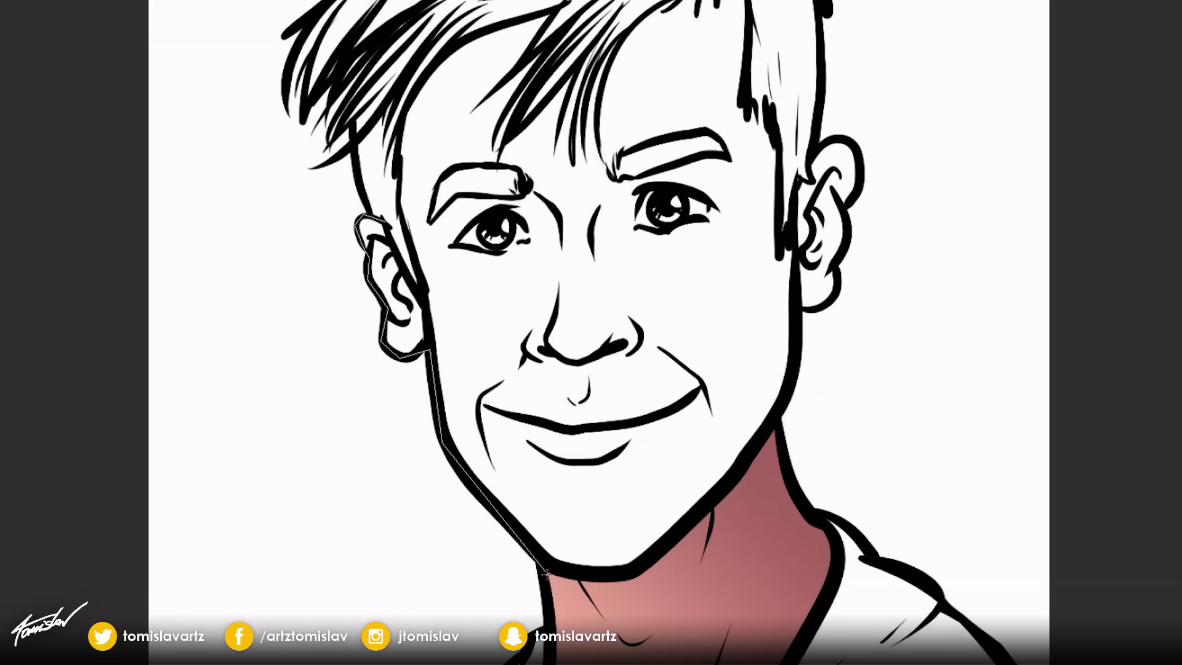
left_click_drag(545, 573, 831, 300)
left_click_drag(468, 370, 769, 154)
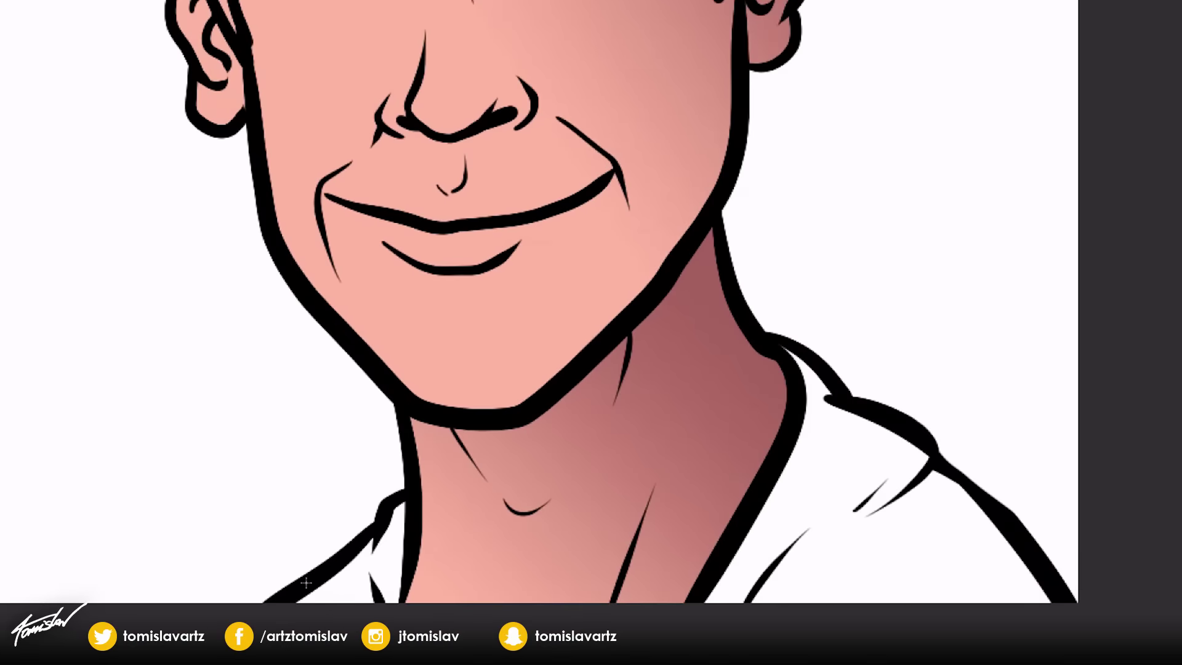
Fill the left and right shirt areas with a green gradient.
left_click(306, 582)
left_click(893, 480, "shift")
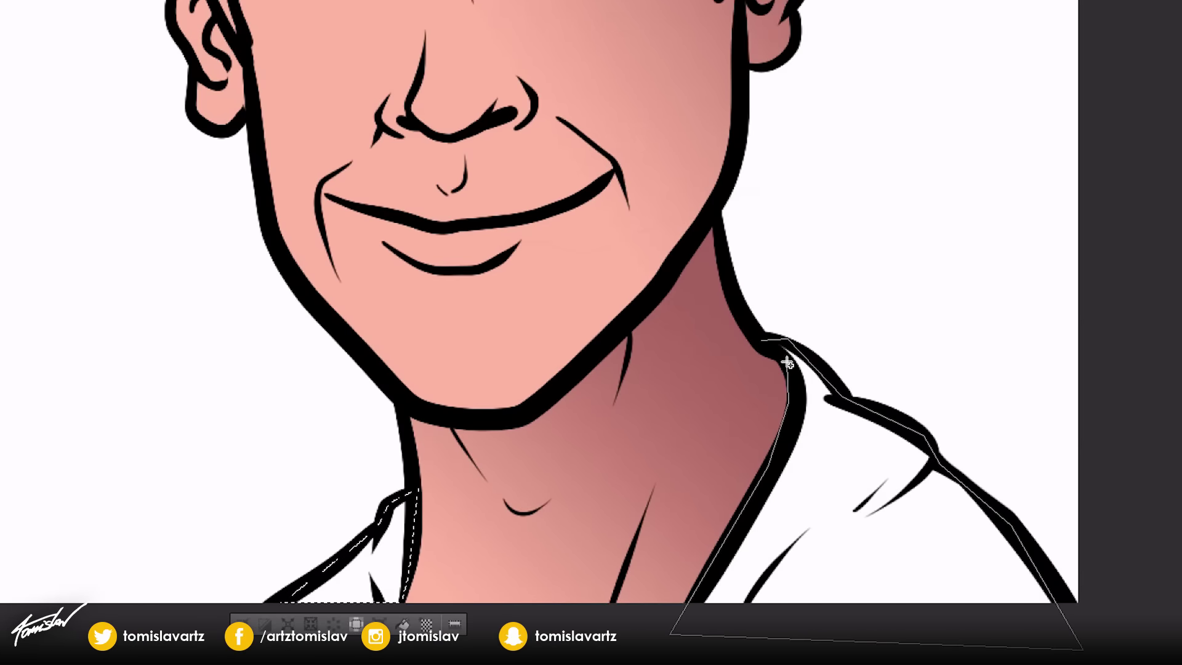
left_click_drag(862, 369, 627, 642)
scroll(540, 333, "up", 5)
Paint near-black over the hair at the temples, top and crown, and thicken both eyebrows.
scroll(539, 332, "up", 5)
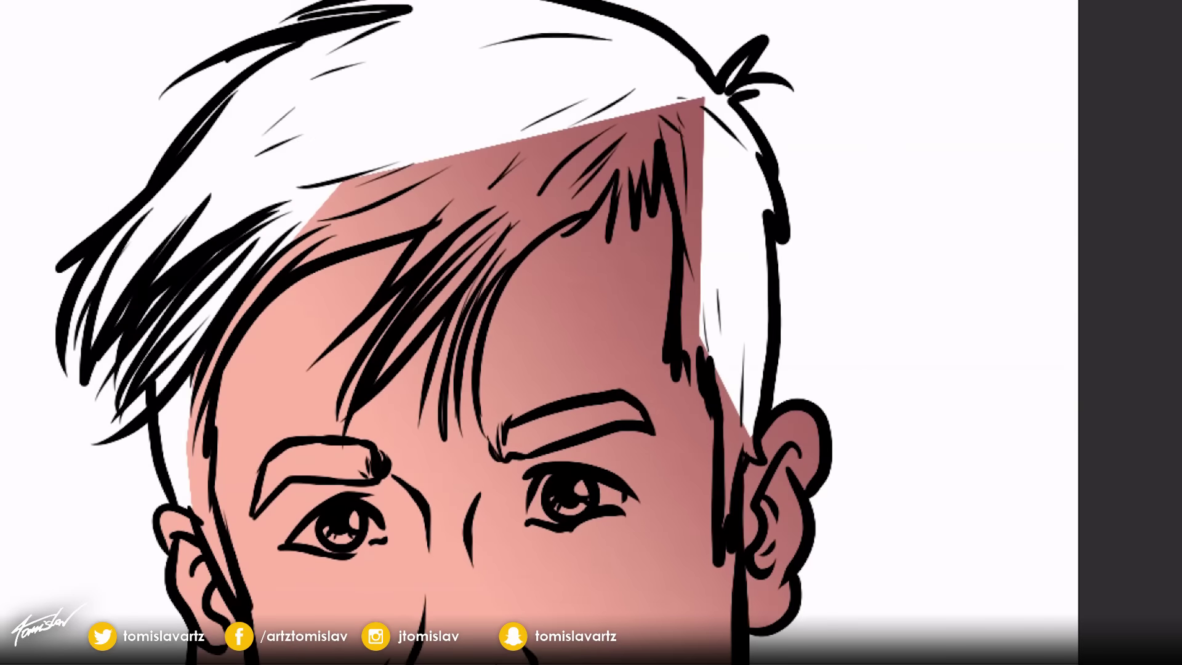
mouse_move(238, 172)
left_mouse_down()
mouse_move(467, 105)
mouse_move(291, 206)
mouse_move(169, 448)
mouse_move(121, 401)
left_mouse_up()
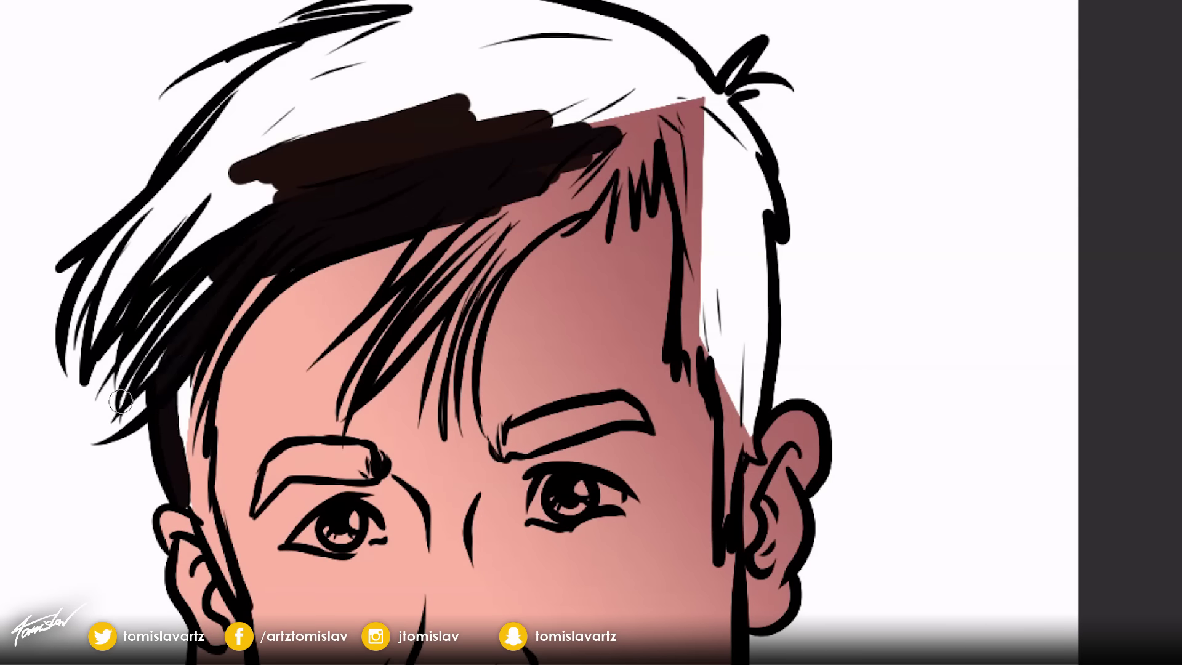
mouse_move(199, 517)
left_mouse_down()
mouse_move(213, 354)
mouse_move(182, 502)
left_mouse_up()
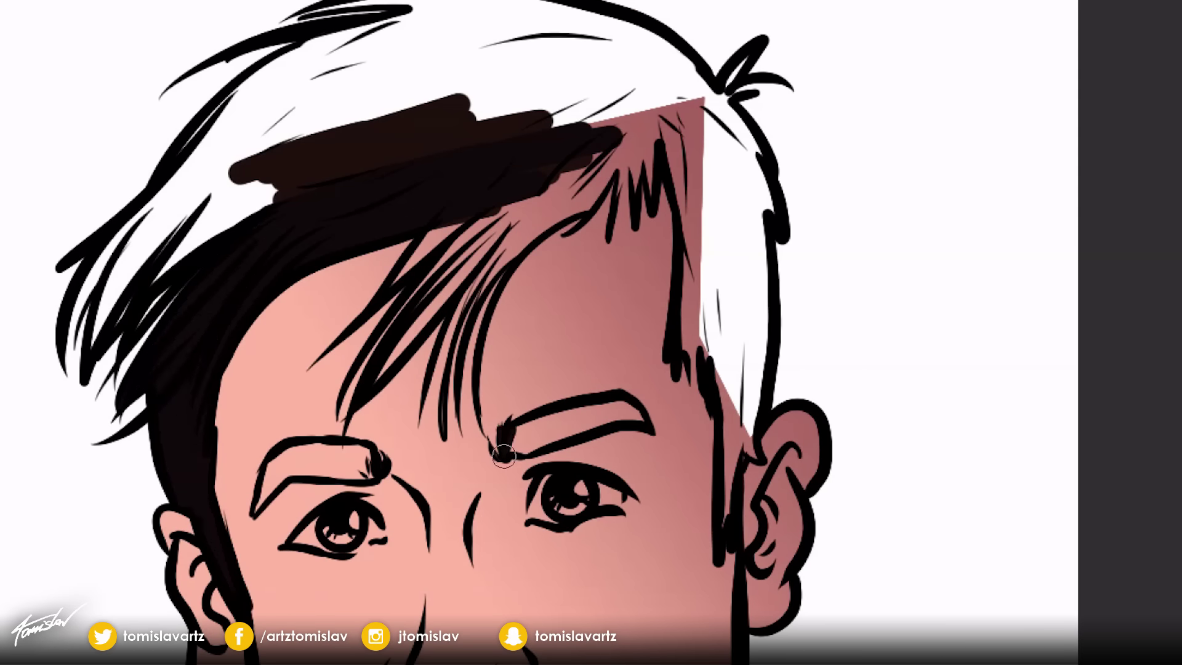
left_click_drag(504, 455, 617, 378)
left_click_drag(315, 450, 322, 441)
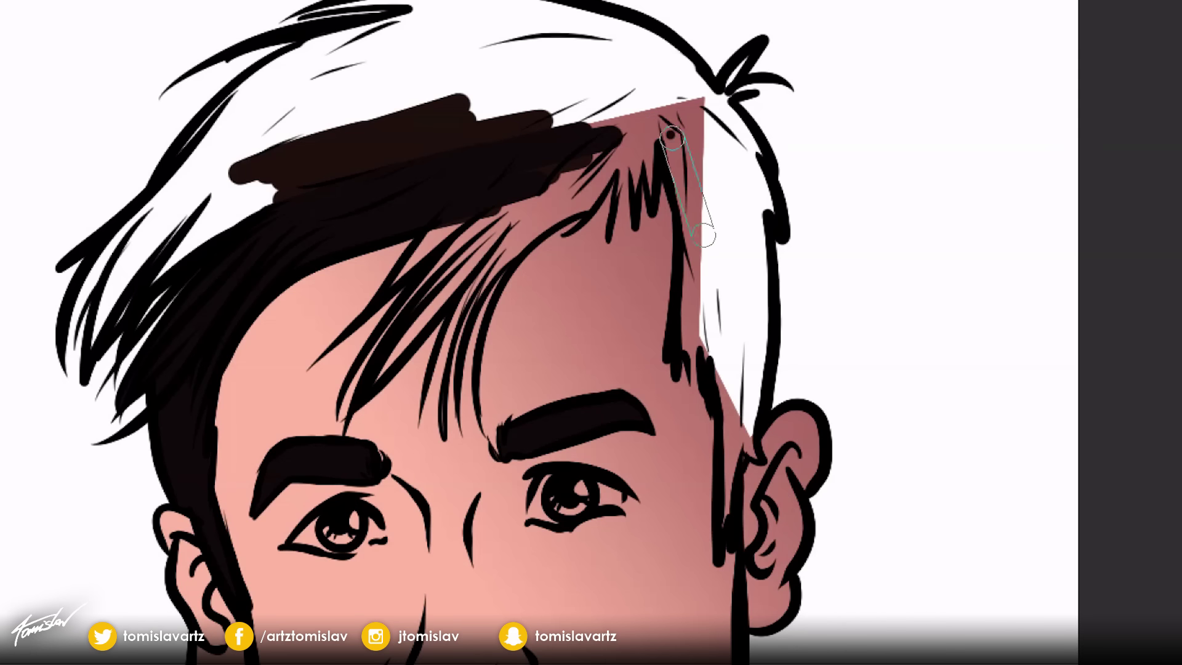
mouse_move(668, 126)
left_mouse_down()
mouse_move(729, 446)
mouse_move(772, 160)
mouse_move(700, 219)
mouse_move(726, 419)
left_mouse_up()
mouse_move(268, 463)
left_mouse_down()
mouse_move(312, 417)
mouse_move(343, 314)
mouse_move(528, 146)
mouse_move(355, 337)
mouse_move(910, 193)
mouse_move(721, 208)
left_mouse_up()
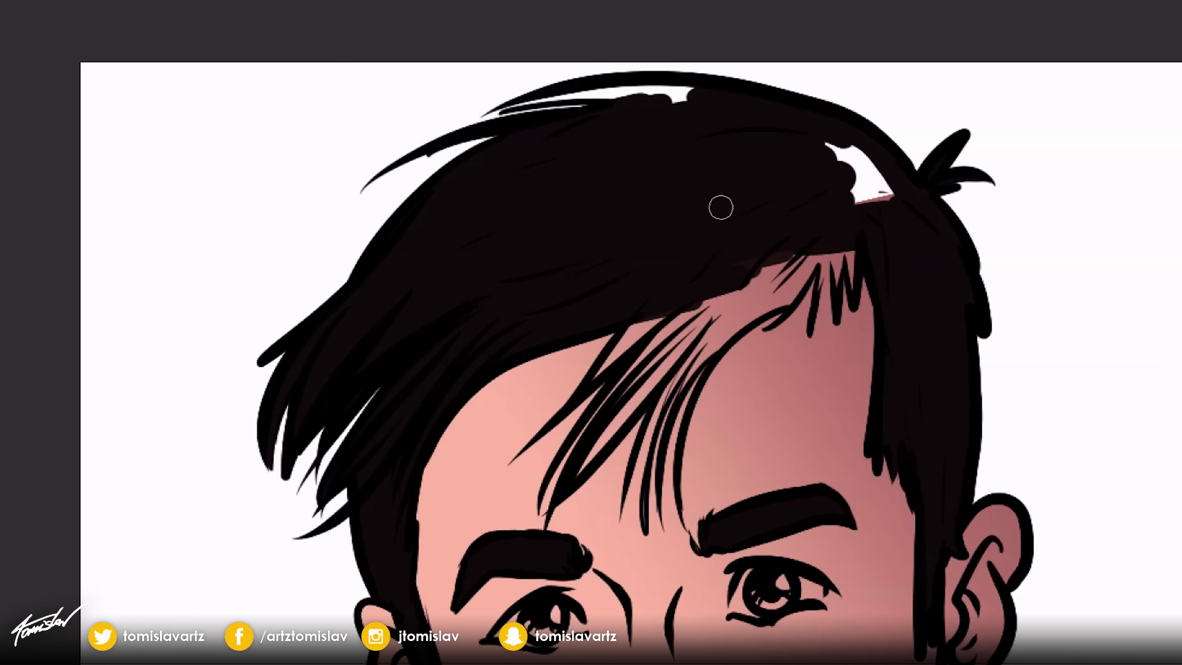
mouse_move(502, 112)
left_mouse_down()
mouse_move(538, 116)
mouse_move(654, 375)
mouse_move(677, 382)
mouse_move(667, 418)
left_mouse_up()
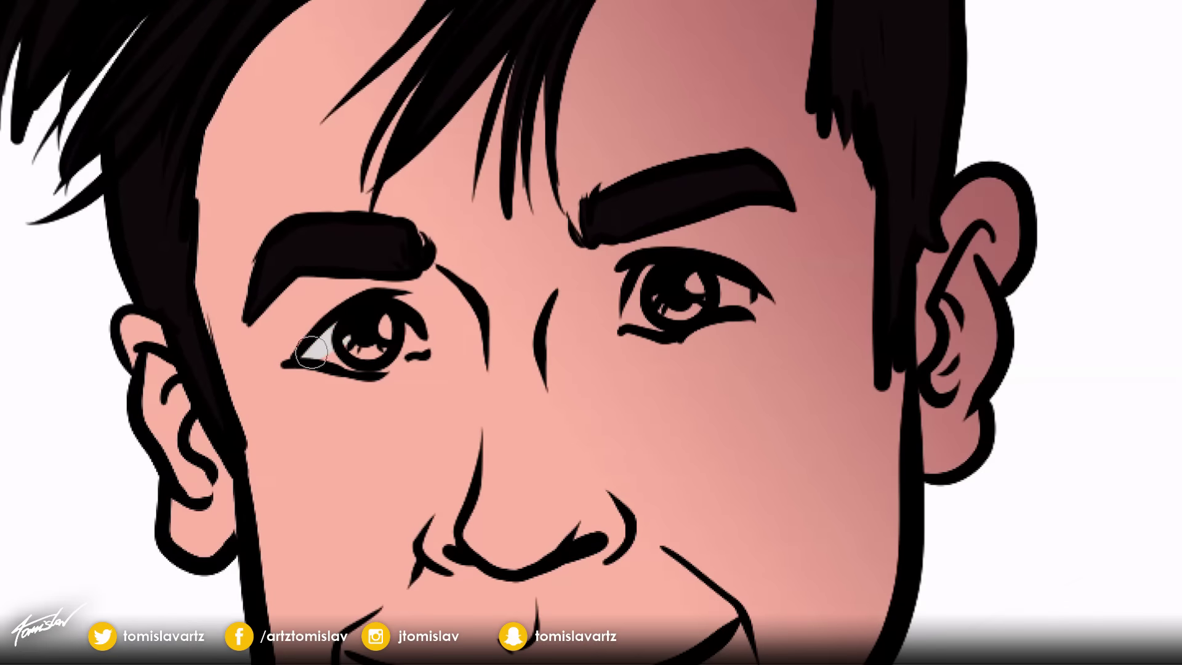
Paint both eyes blue and lay dark green shading on the left shirt, collar and folds.
left_click_drag(312, 352, 425, 354)
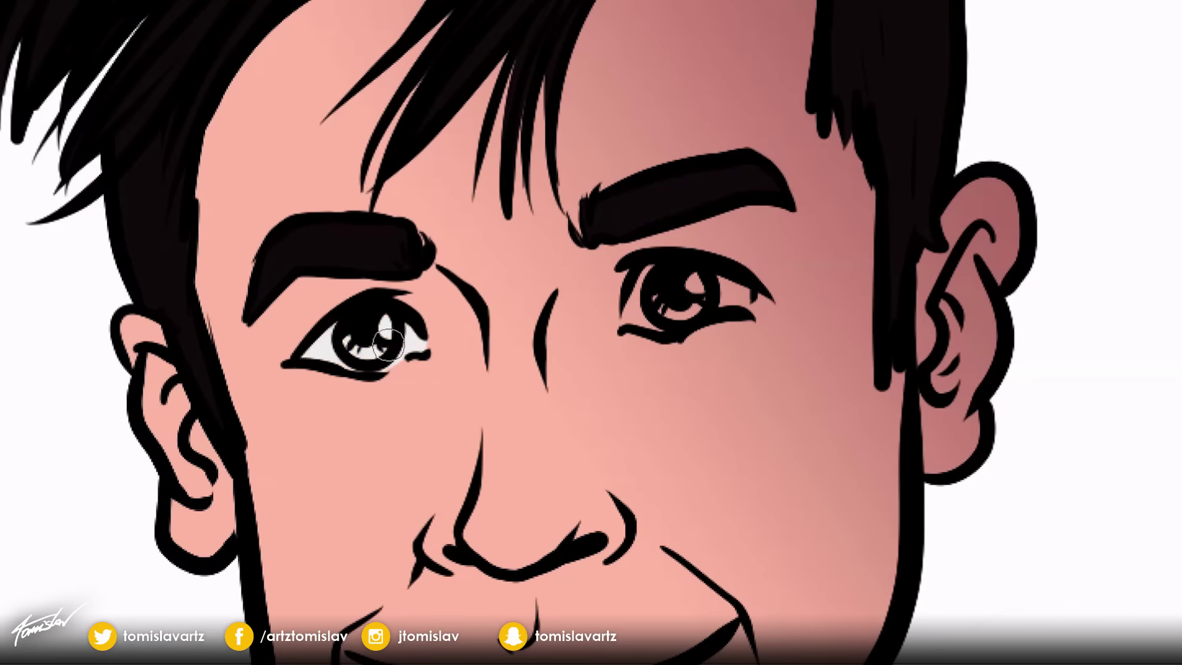
left_click_drag(634, 295, 679, 296)
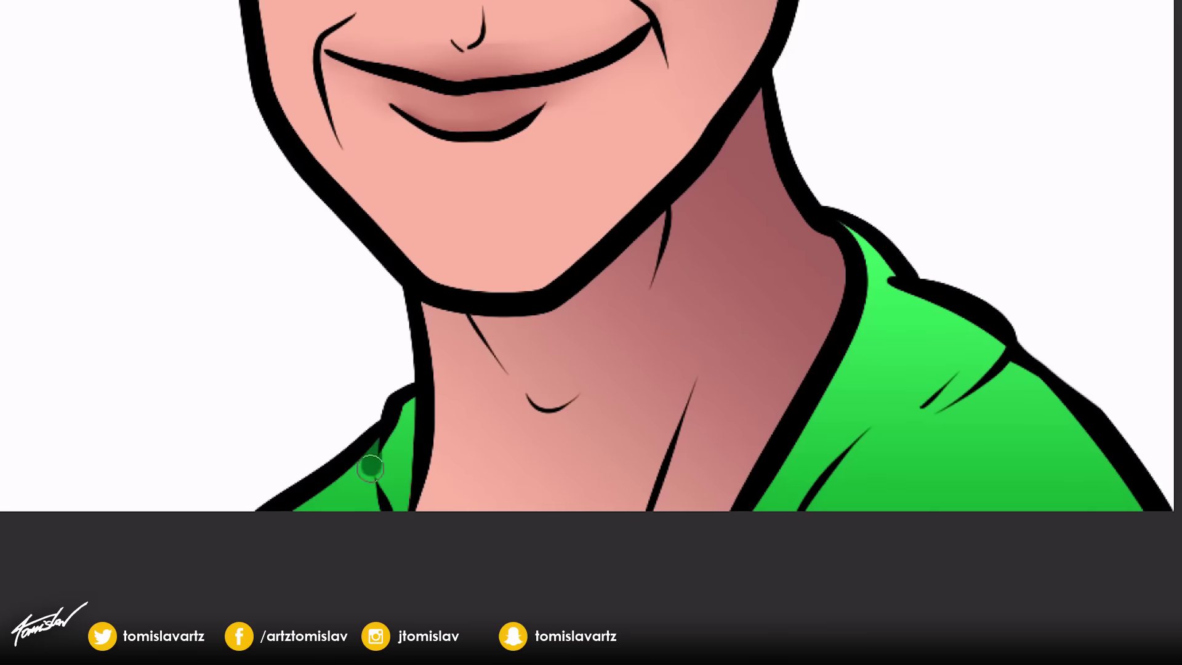
left_click_drag(369, 468, 394, 499)
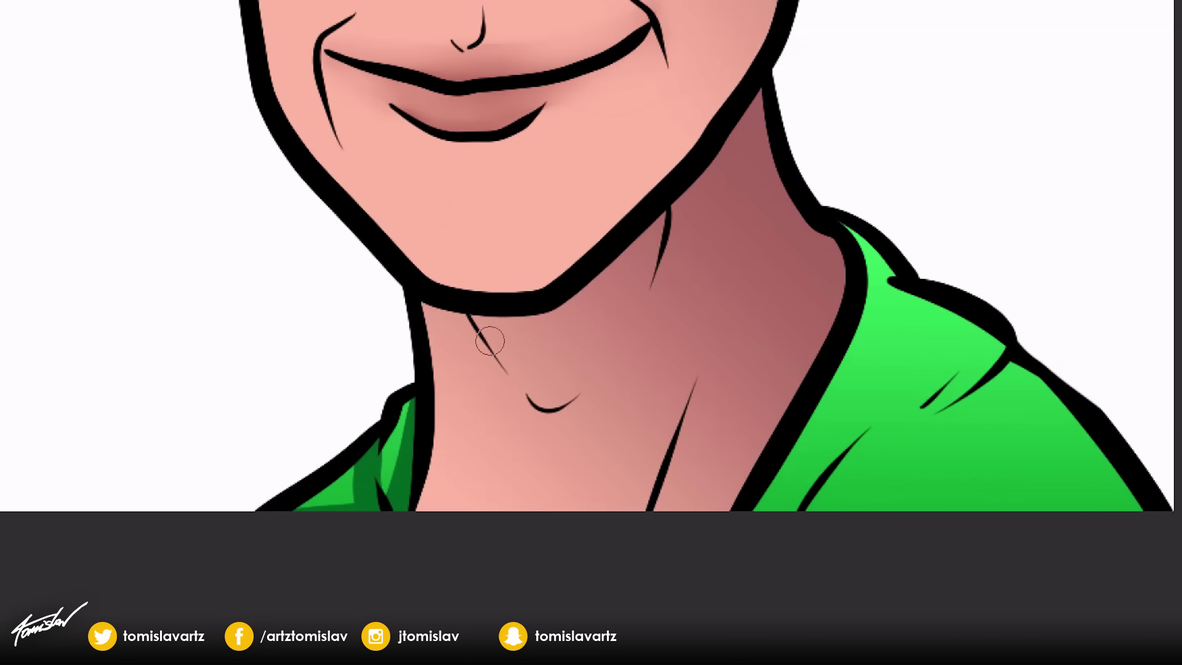
left_click_drag(998, 314, 800, 505)
mouse_move(985, 345)
left_mouse_down()
mouse_move(829, 493)
mouse_move(1139, 501)
left_mouse_up()
mouse_move(861, 234)
left_mouse_down()
mouse_move(818, 408)
mouse_move(767, 510)
left_mouse_up()
Blend the dark shirt shading and fold band into smooth gradients.
left_click_drag(386, 461, 397, 418)
left_click_drag(886, 271, 819, 444)
left_click_drag(844, 363, 801, 499)
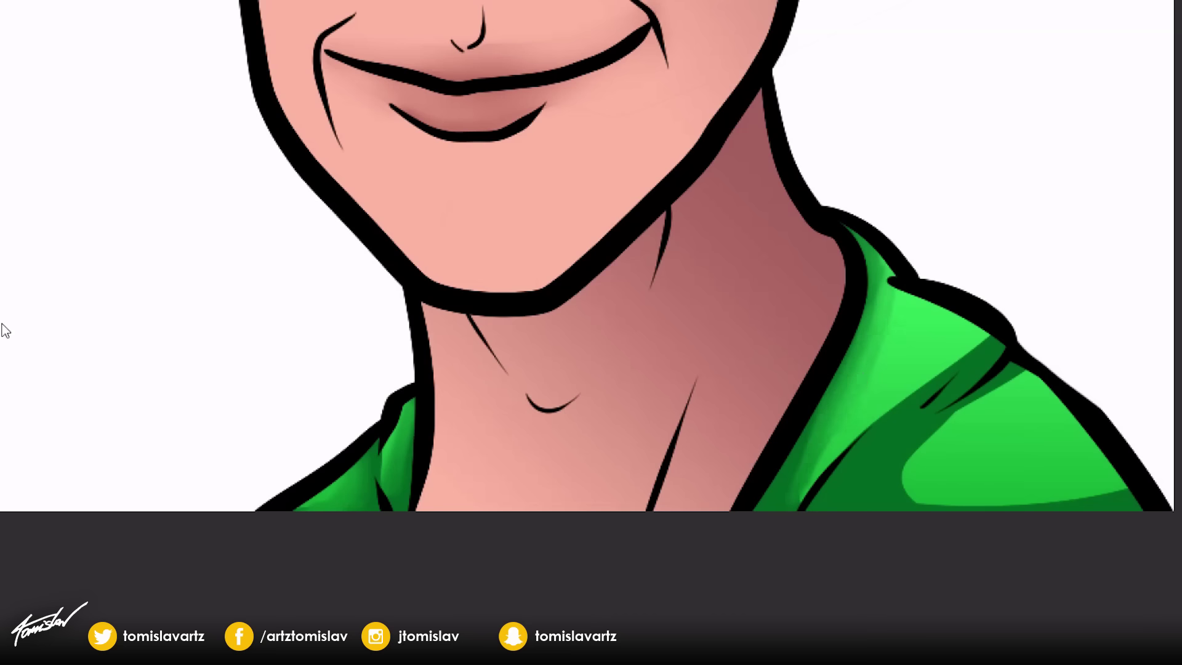
left_click_drag(1022, 370, 912, 498)
left_click_drag(874, 431, 1132, 505)
left_click_drag(825, 456, 997, 330)
left_click_drag(868, 265, 847, 377)
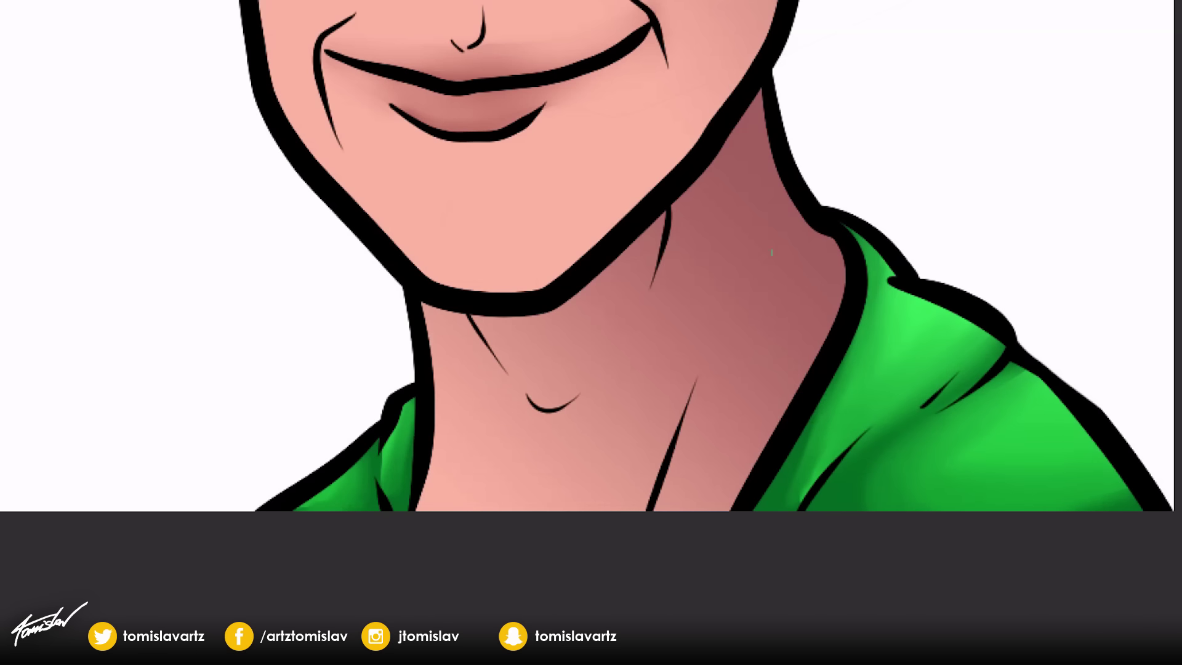
Deepen the dark shading along the collar edge, shirt bottom and both shoulders.
left_click_drag(837, 257, 801, 502)
left_click_drag(911, 394, 1133, 501)
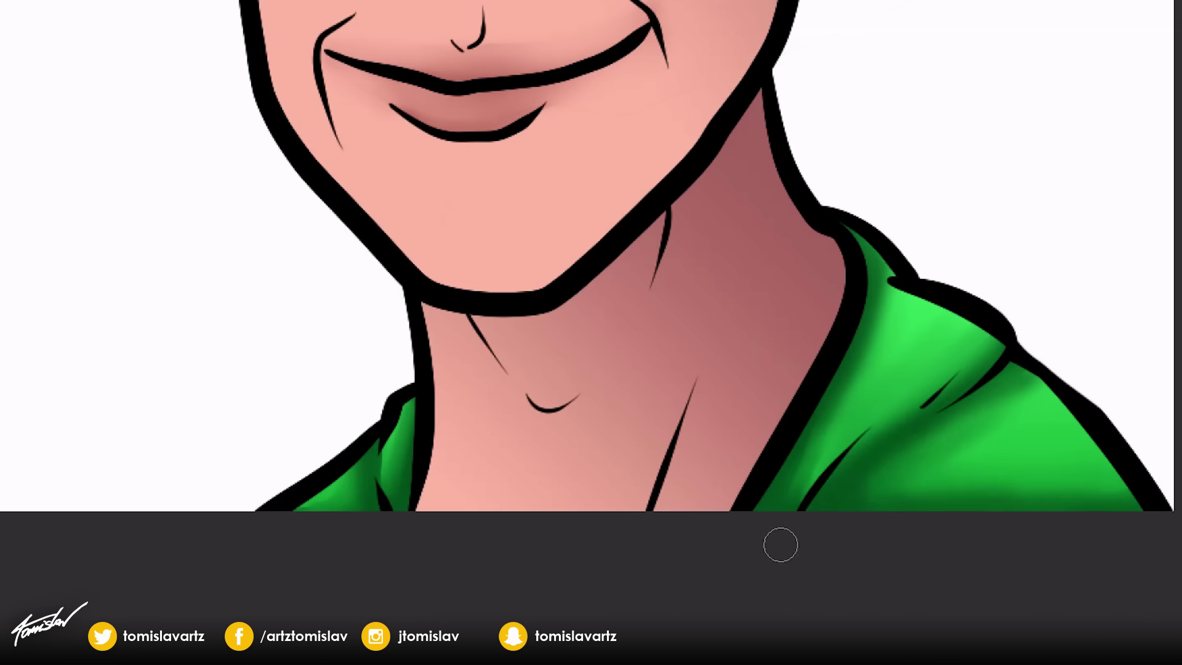
left_click_drag(911, 425, 787, 509)
left_click_drag(382, 443, 348, 509)
left_click_drag(794, 493, 918, 259)
key("ctrl+minus")
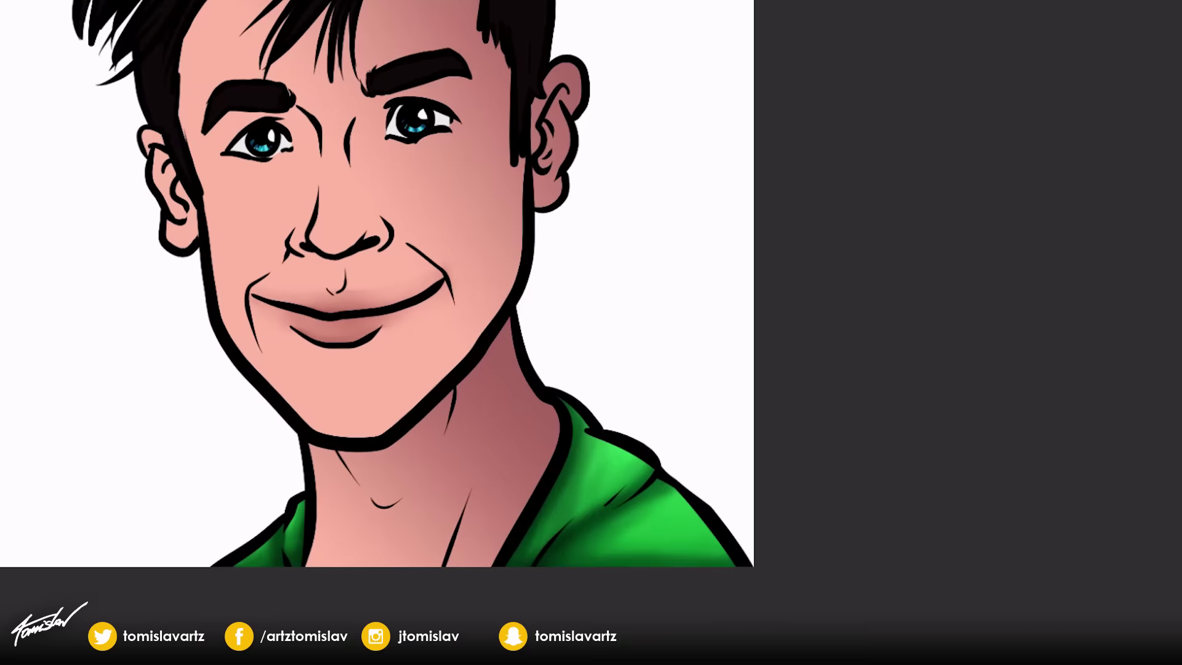
key("ctrl+plus")
Paint bright green highlights along the collar, left shirt and right sleeve.
left_click_drag(801, 302, 899, 364)
left_click_drag(259, 437, 240, 517)
left_click_drag(874, 394, 702, 530)
left_click_drag(960, 419, 1059, 548)
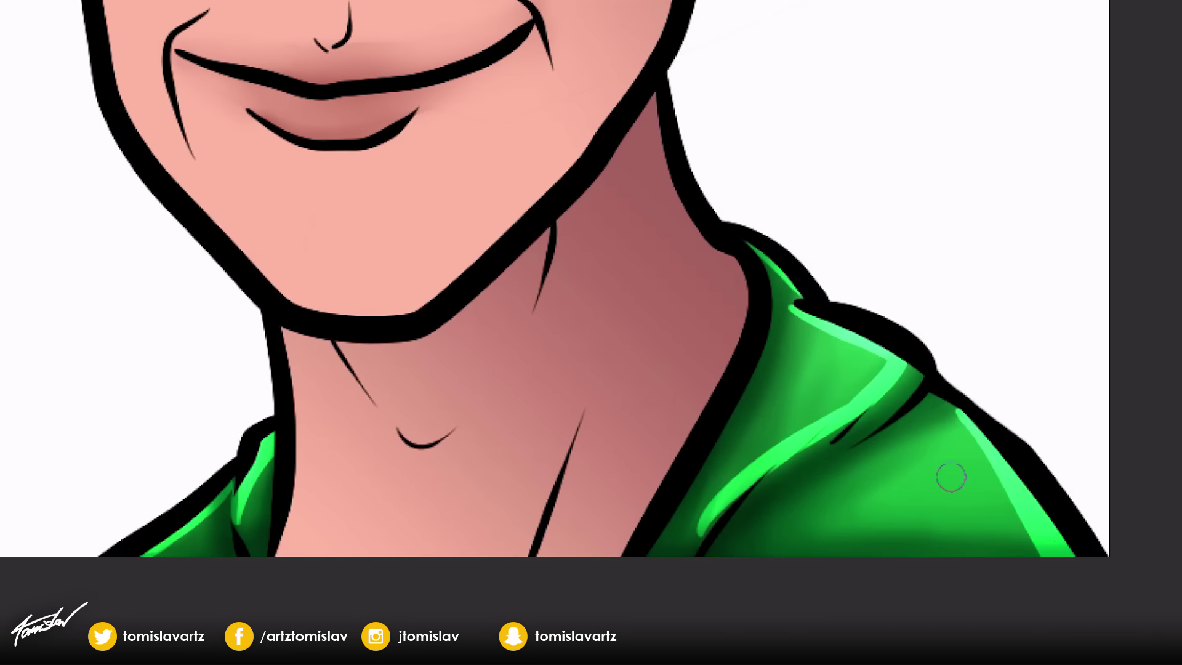
left_click_drag(936, 505, 973, 468)
Soften and blend the collar, left-shirt and sleeve highlights.
left_click_drag(258, 443, 240, 548)
mouse_move(874, 394)
left_mouse_down()
mouse_move(702, 529)
mouse_move(812, 325)
mouse_move(892, 375)
left_mouse_up()
left_click_drag(961, 406, 1053, 555)
left_click_drag(923, 431, 997, 536)
key("ctrl+minus")
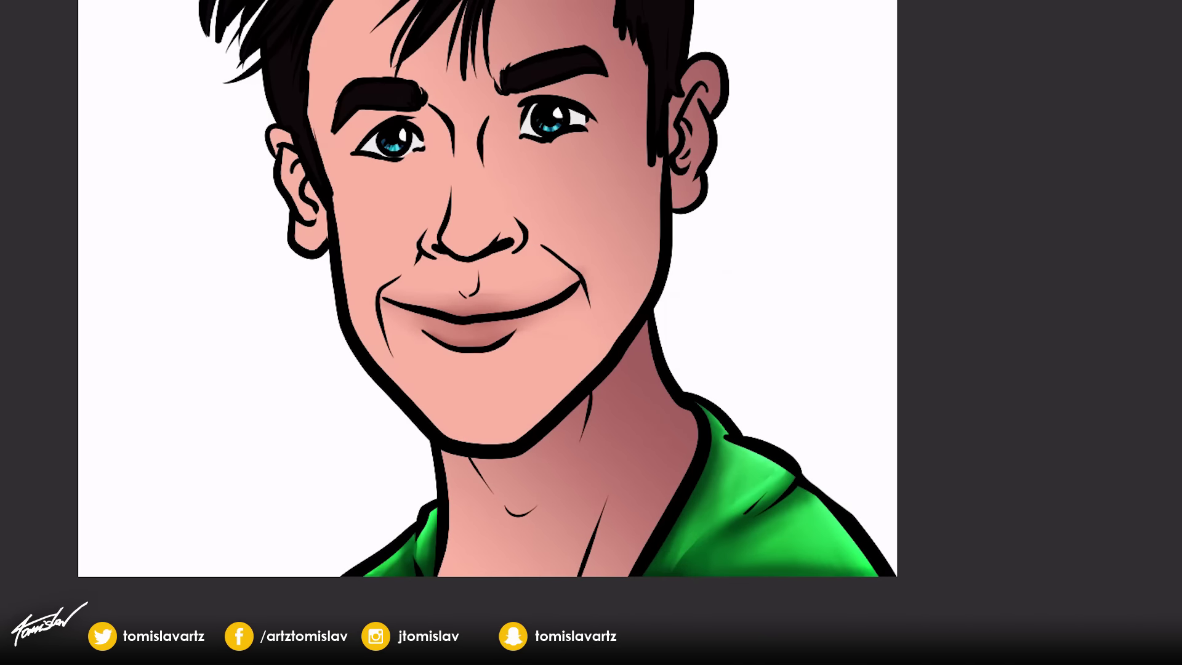
Paint a dark red shadow under the jawline and down the right side of the neck.
key("ctrl+minus")
key("ctrl+plus")
left_click_drag(892, 388, 939, 387)
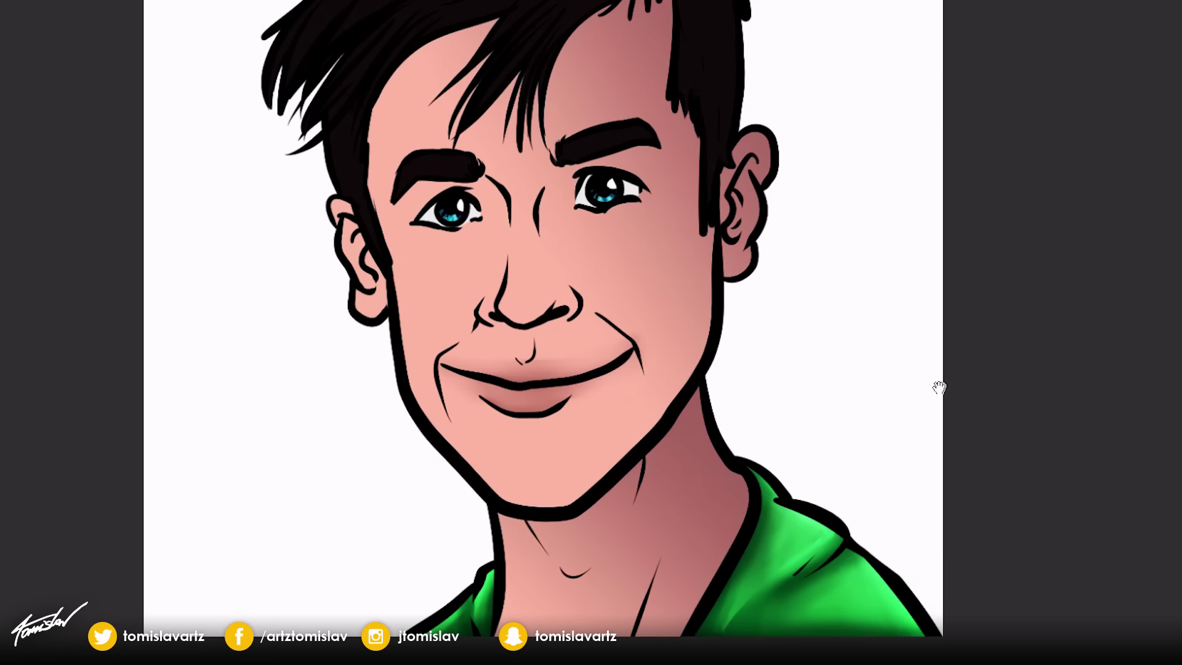
left_click_drag(506, 522, 686, 374)
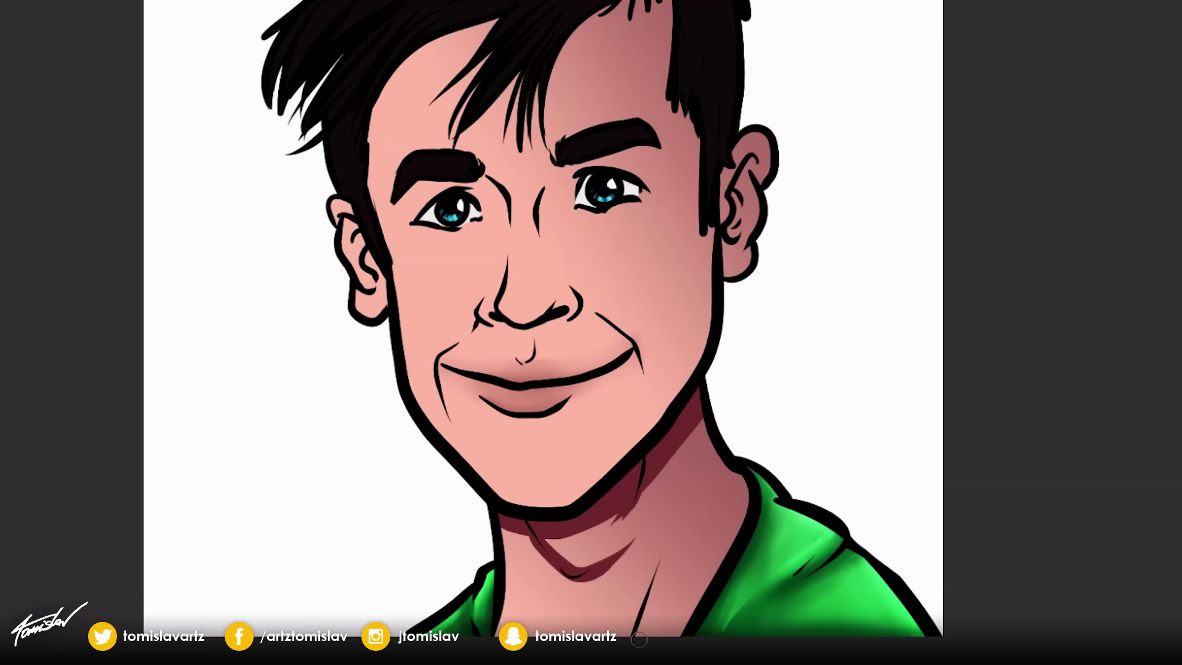
left_click_drag(639, 639, 713, 456)
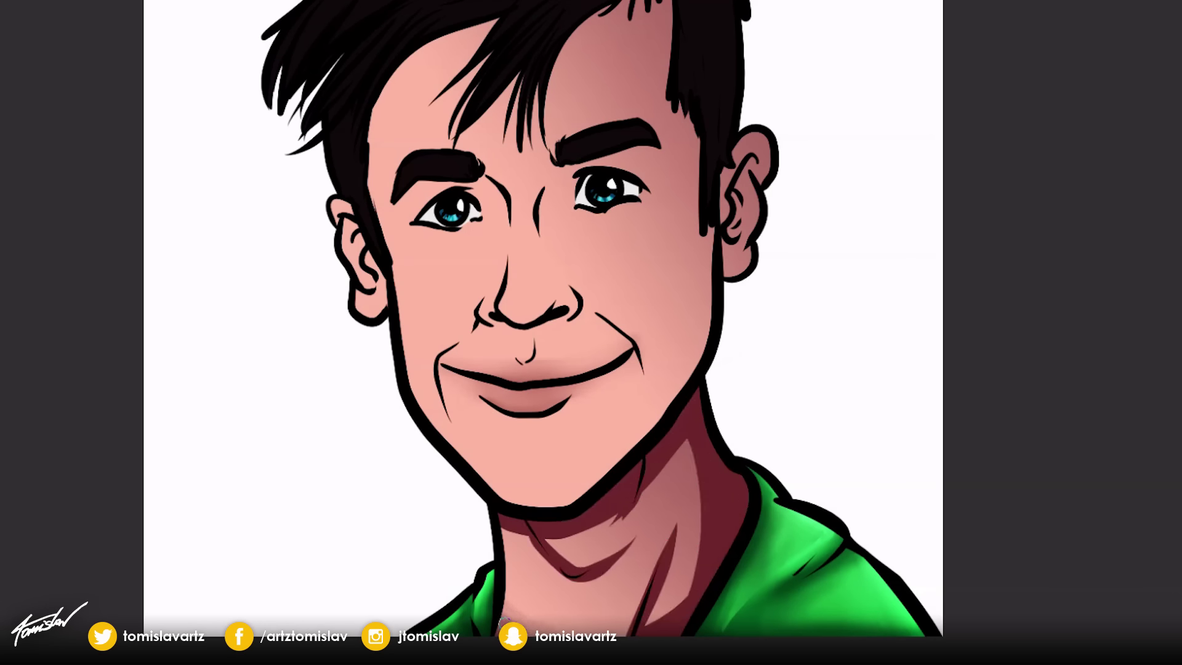
Blend and deepen the neck shading under the chin and on the upper neck.
key("ctrl+plus")
mouse_move(514, 466)
left_mouse_down()
mouse_move(562, 369)
mouse_move(485, 345)
mouse_move(733, 219)
mouse_move(733, 417)
mouse_move(585, 573)
mouse_move(431, 370)
mouse_move(603, 286)
mouse_move(431, 320)
mouse_move(535, 380)
mouse_move(677, 578)
mouse_move(871, 255)
left_mouse_up()
key("ctrl+minus")
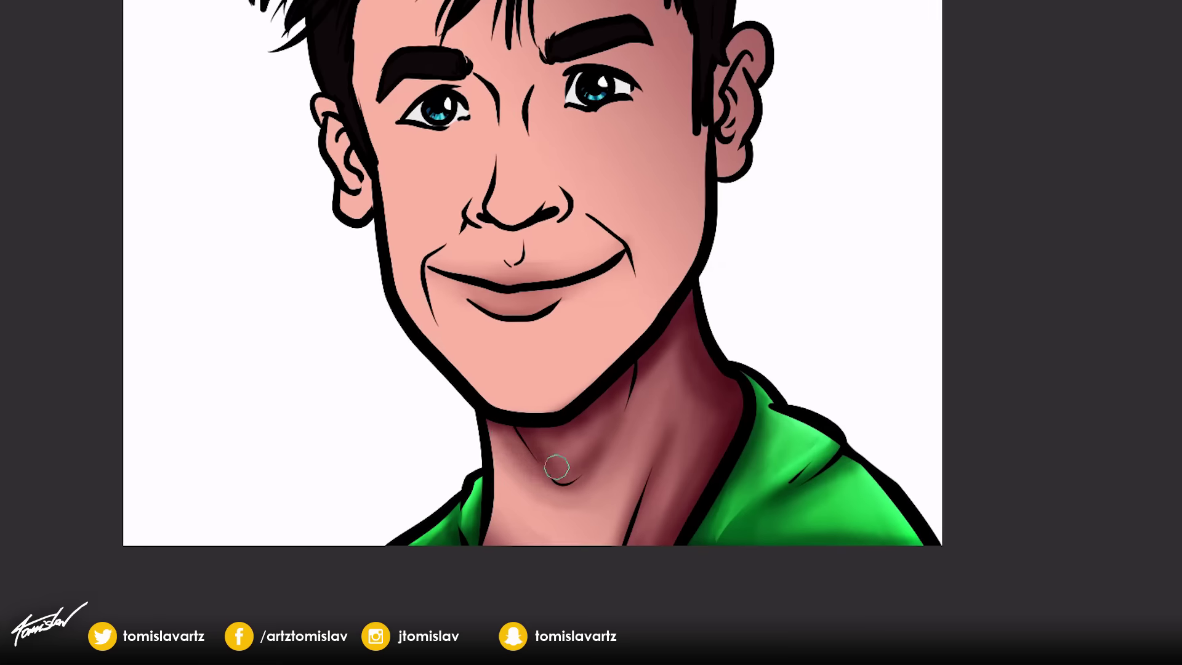
mouse_move(557, 467)
left_mouse_down()
mouse_move(708, 424)
mouse_move(655, 425)
mouse_move(688, 347)
left_mouse_up()
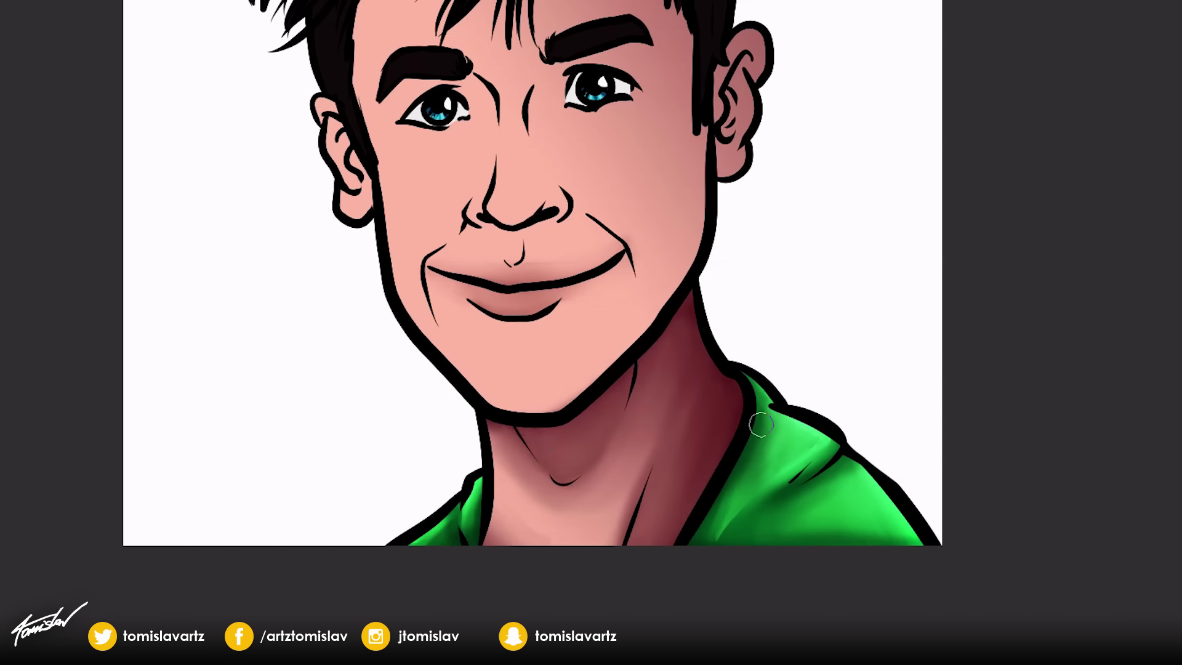
mouse_move(761, 425)
left_mouse_down()
mouse_move(647, 502)
mouse_move(665, 431)
mouse_move(646, 370)
mouse_move(613, 333)
mouse_move(656, 239)
left_mouse_up()
Soften the shadows inside the ear and add light highlights there.
key("ctrl+plus")
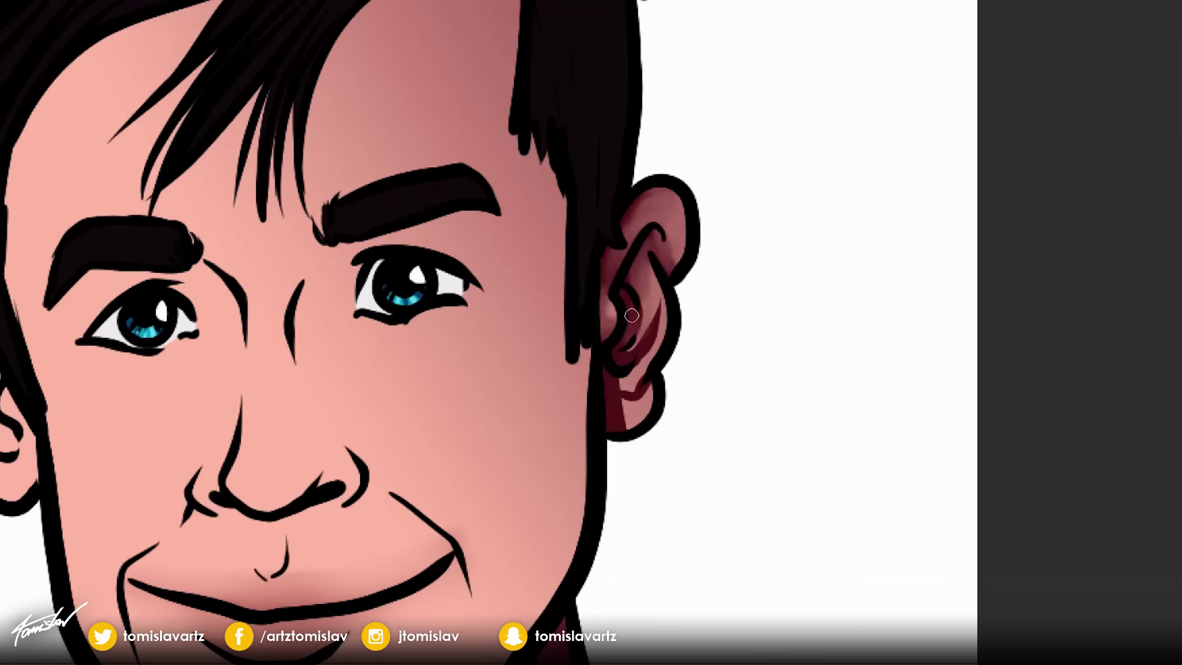
left_click_drag(631, 315, 612, 373)
left_click_drag(654, 280, 647, 392)
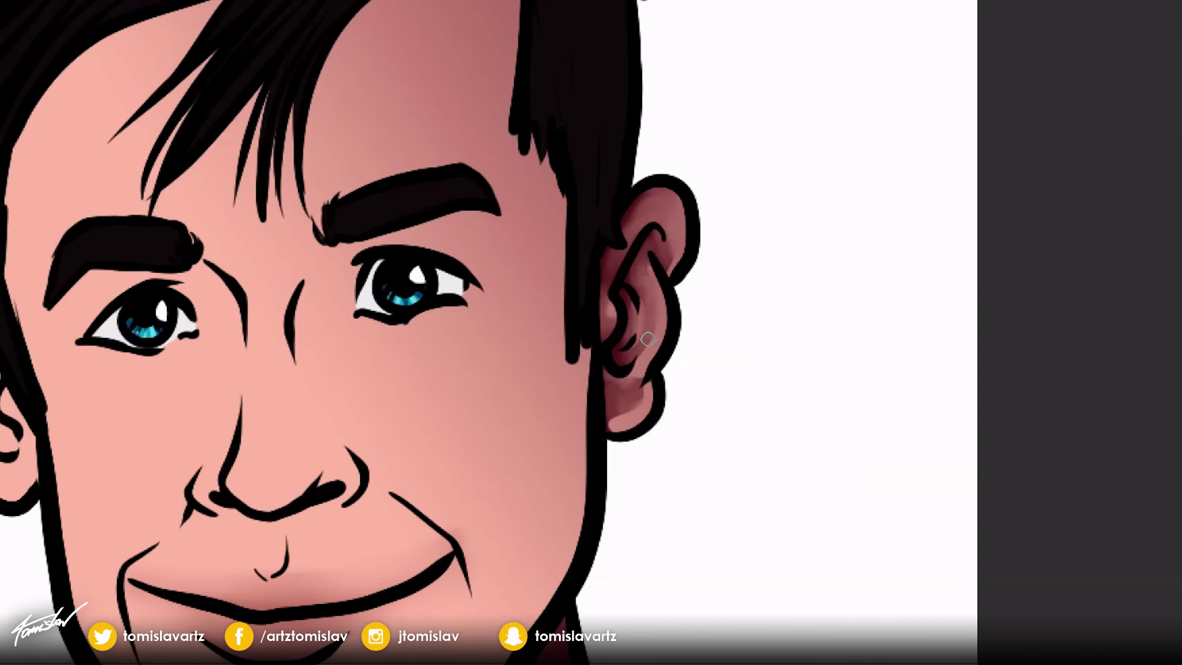
left_click_drag(677, 223, 945, 258)
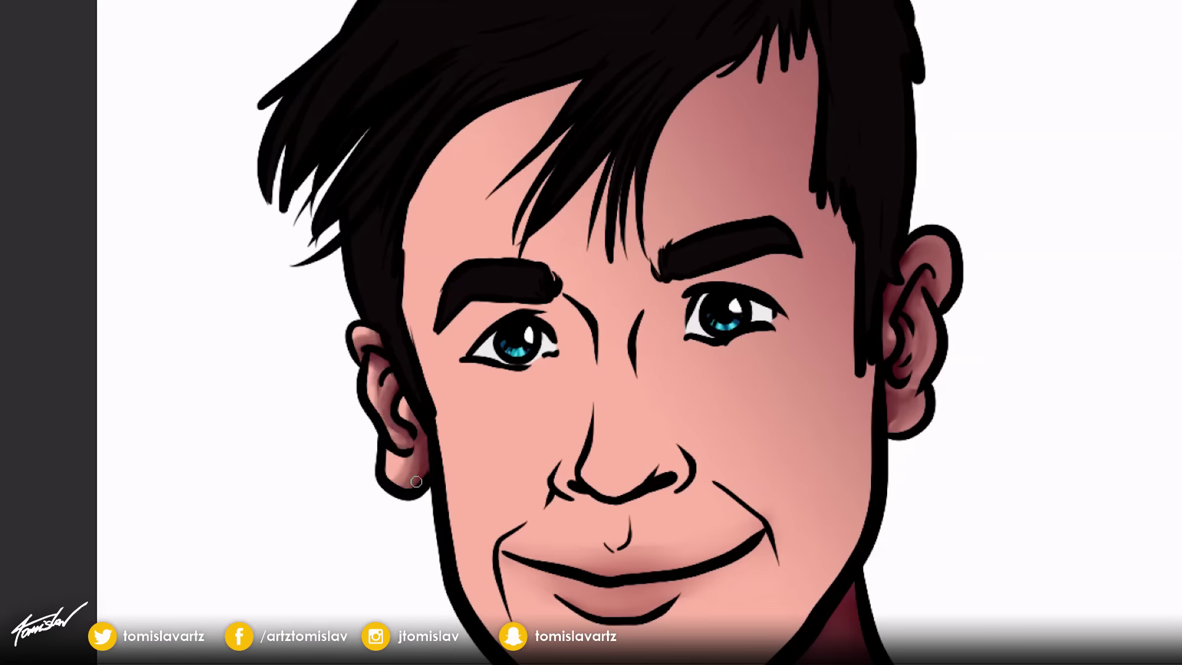
Paint dark red shadows on the forehead under the bangs, the temples and right jawline.
scroll(441, 257, "up", 3)
mouse_move(441, 256)
left_mouse_down()
mouse_move(555, 364)
mouse_move(631, 341)
left_mouse_up()
mouse_move(738, 184)
left_mouse_down()
mouse_move(812, 308)
mouse_move(856, 499)
left_mouse_up()
left_click_drag(739, 258, 763, 320)
left_click_drag(444, 304, 459, 375)
scroll(616, 369, "down", 3)
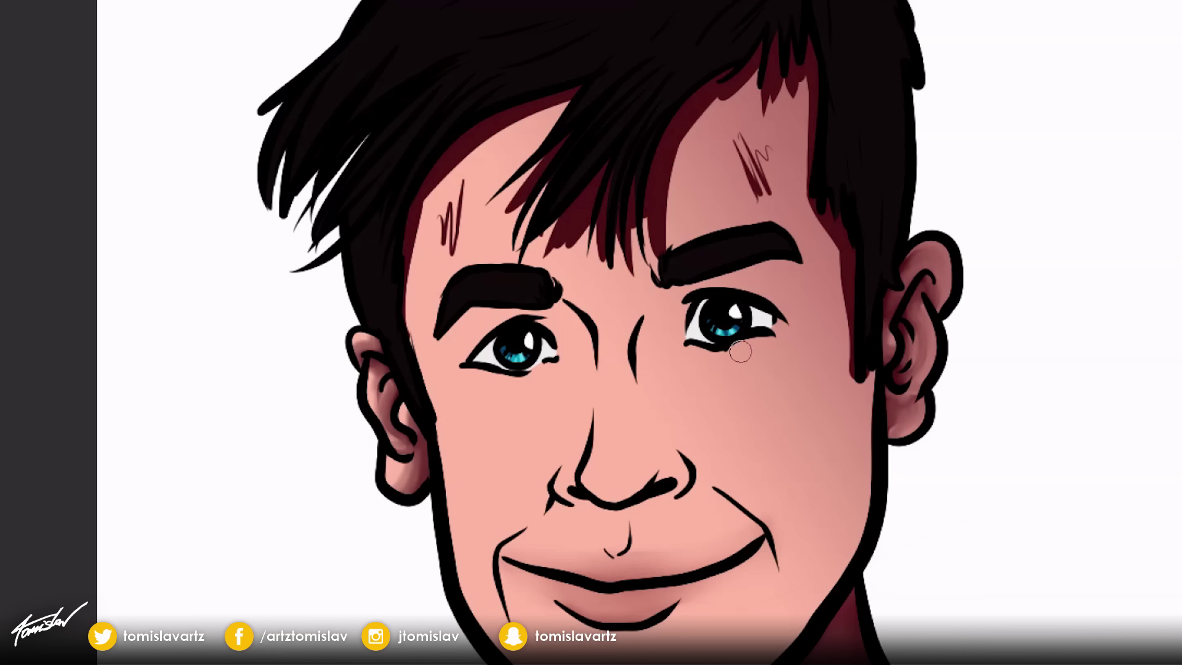
left_click_drag(831, 338, 843, 492)
left_click_drag(871, 376, 773, 640)
Shade the bottom of the nose, the cheek, smile fold and chin in dark red.
left_click_drag(584, 484, 635, 505)
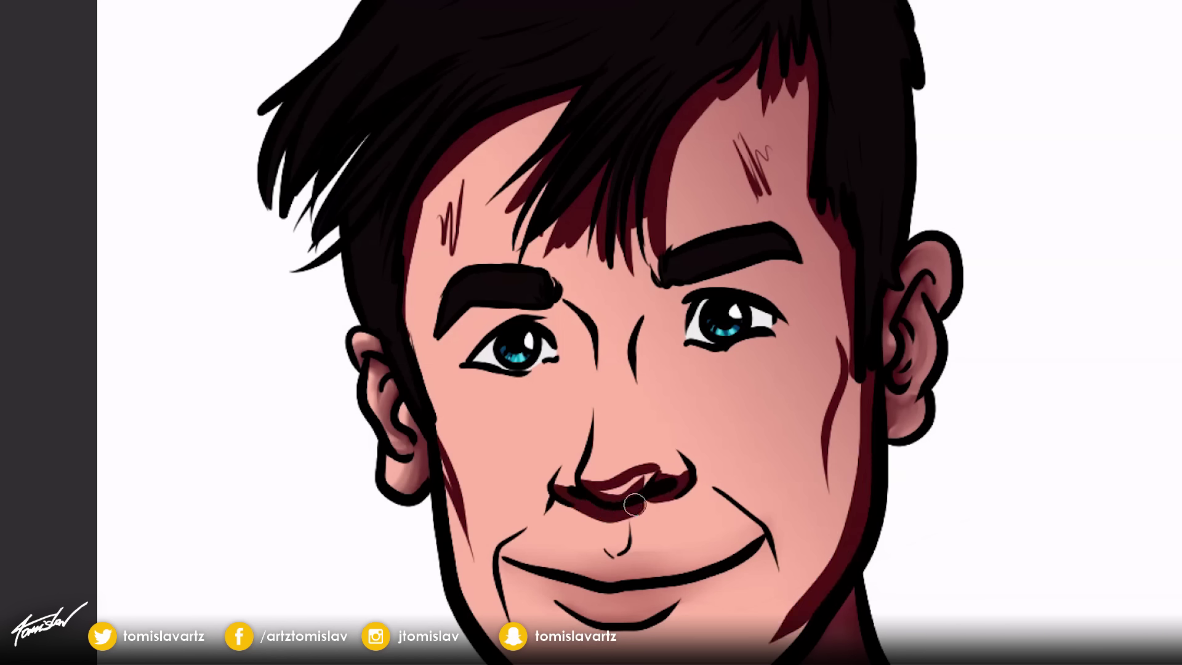
left_click_drag(516, 623, 554, 502)
left_click_drag(682, 473, 779, 616)
left_click_drag(535, 593, 708, 591)
left_click_drag(565, 551, 592, 543)
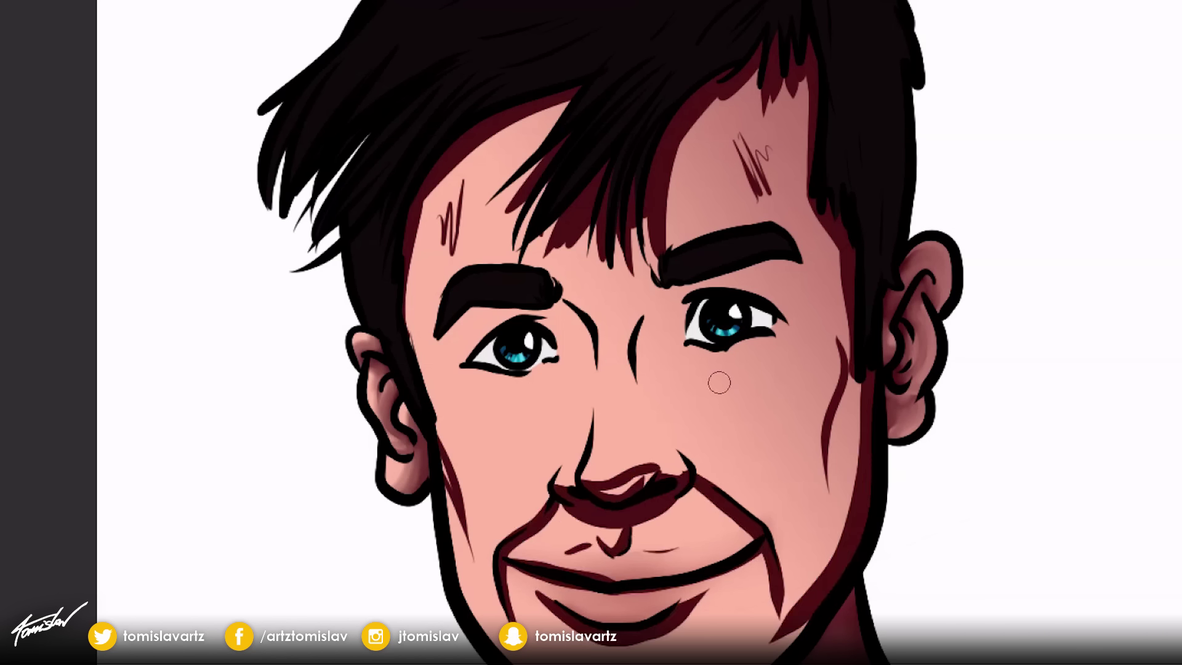
Paint dark red shadows under both brows and beside the nose.
mouse_move(440, 336)
left_mouse_down()
mouse_move(594, 317)
mouse_move(596, 424)
left_mouse_up()
left_click_drag(554, 345, 529, 394)
left_click_drag(643, 296, 658, 419)
left_click_drag(677, 271, 803, 274)
left_click_drag(677, 314, 680, 347)
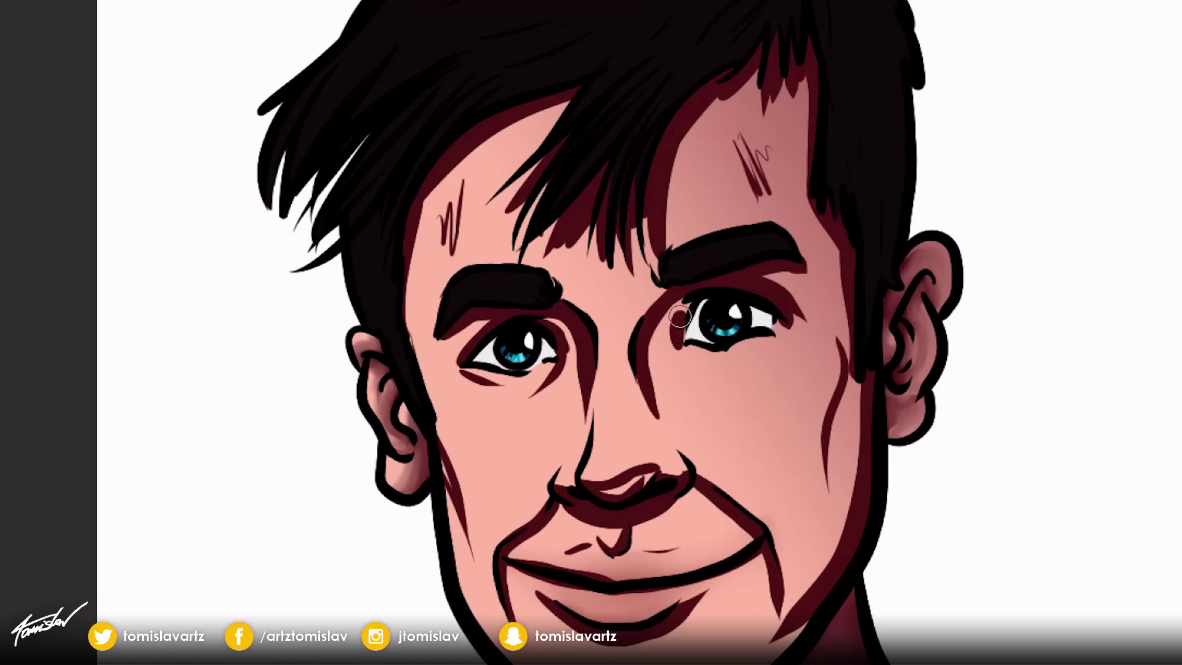
Blend the left jaw, cheek fold, upper-lip and chin shadows smoothly.
left_click_drag(447, 456, 493, 591)
mouse_move(456, 418)
left_mouse_down()
mouse_move(494, 623)
mouse_move(554, 492)
mouse_move(677, 585)
left_mouse_up()
left_click_drag(563, 560, 689, 563)
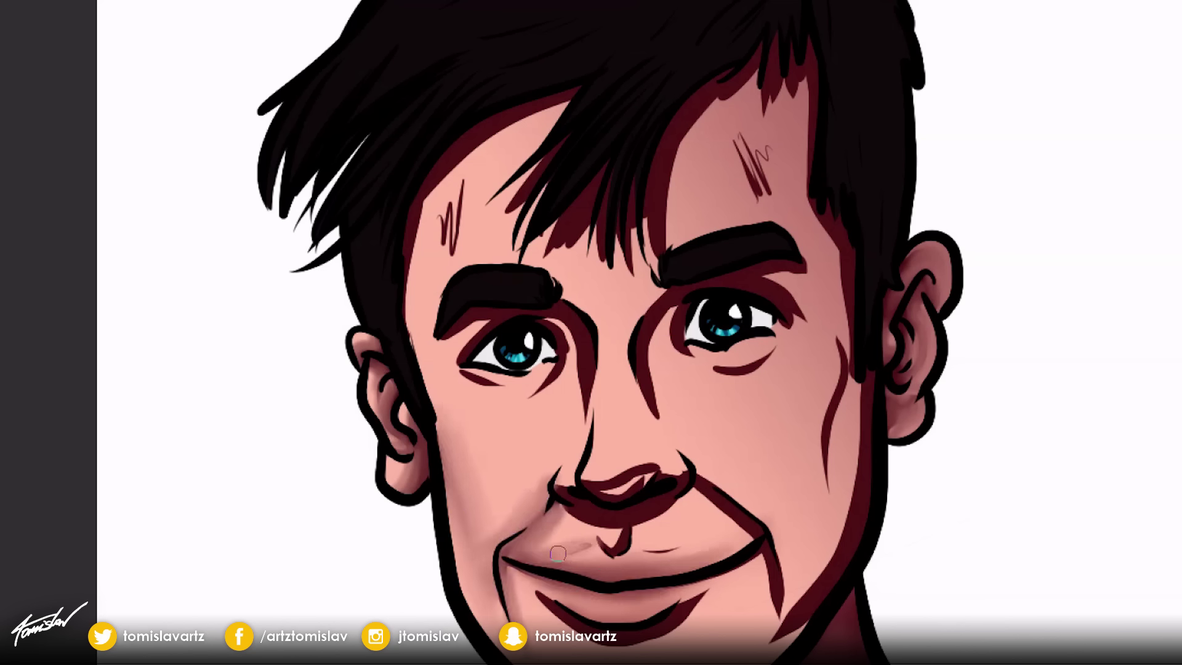
mouse_move(690, 511)
left_mouse_down()
mouse_move(571, 521)
mouse_move(689, 487)
mouse_move(776, 615)
left_mouse_up()
left_click_drag(702, 486, 763, 622)
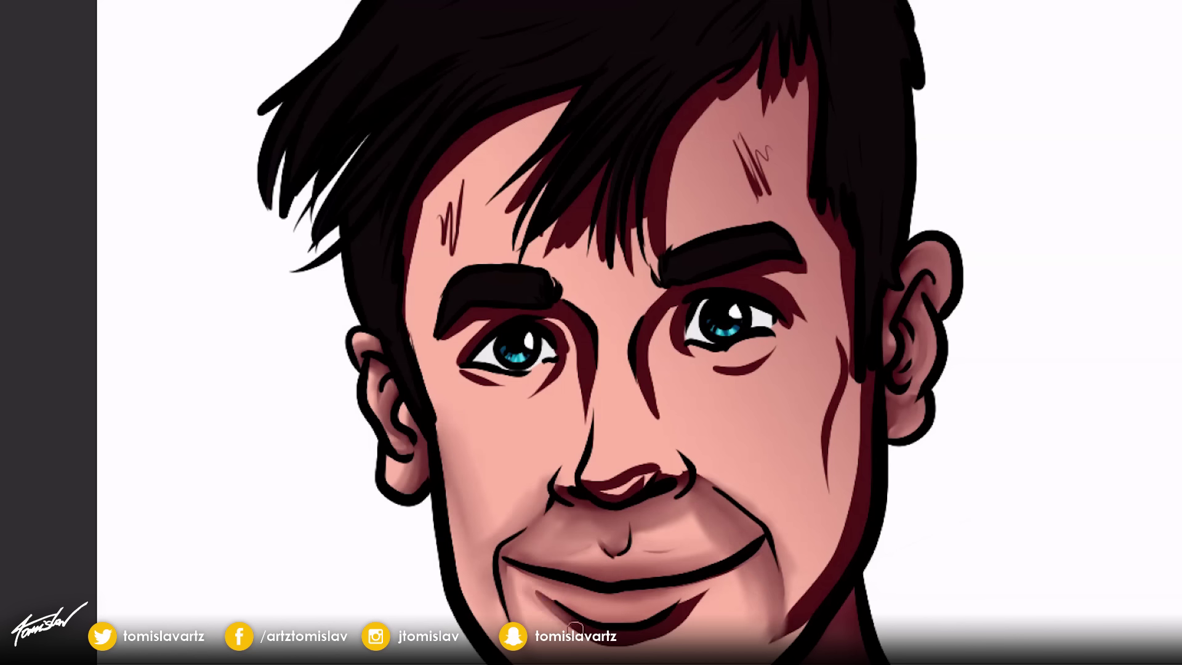
left_click_drag(535, 603, 688, 598)
Blend the shading at the nose tip, under the right eye and brow, and forehead.
mouse_move(591, 486)
left_mouse_down()
mouse_move(683, 474)
mouse_move(647, 296)
mouse_move(684, 414)
mouse_move(776, 357)
left_mouse_up()
mouse_move(714, 295)
left_mouse_down()
mouse_move(807, 289)
mouse_move(693, 297)
left_mouse_up()
left_click_drag(843, 350, 812, 507)
Blend the forehead shading and the cheek line beside the right eye.
left_click_drag(831, 394, 855, 222)
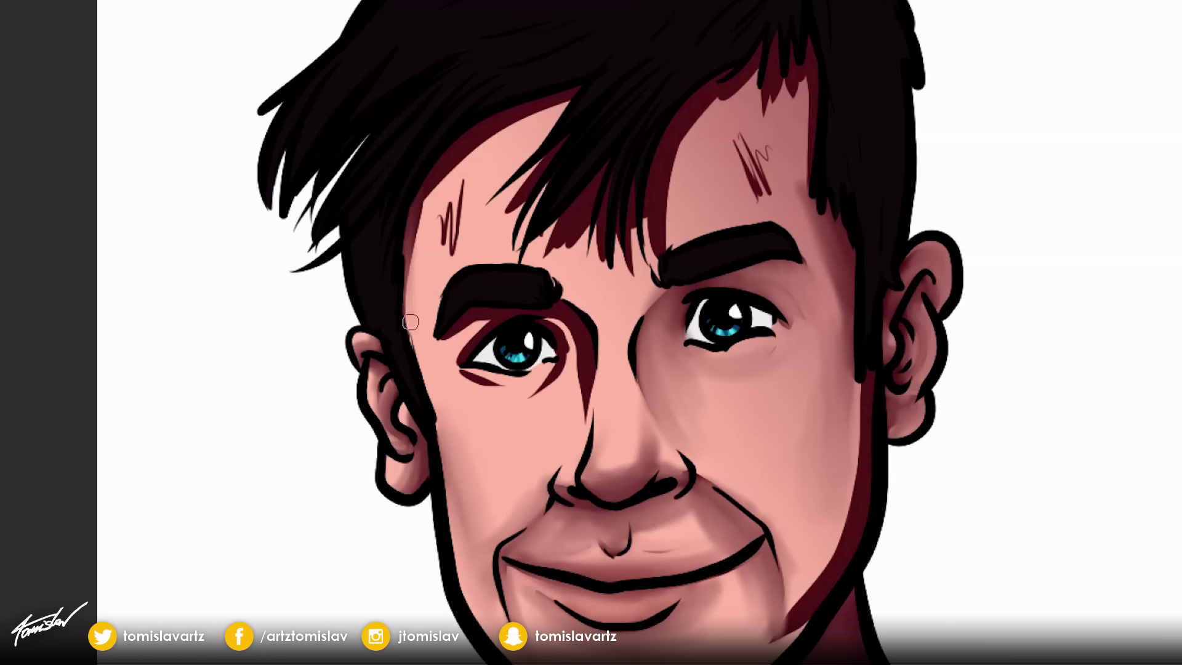
left_click_drag(406, 326, 560, 93)
left_click_drag(443, 246, 478, 170)
scroll(478, 170, "up", 3)
Smooth the forehead shading above the right eye and blend the hair shadow into the skin.
left_click_drag(800, 216, 831, 431)
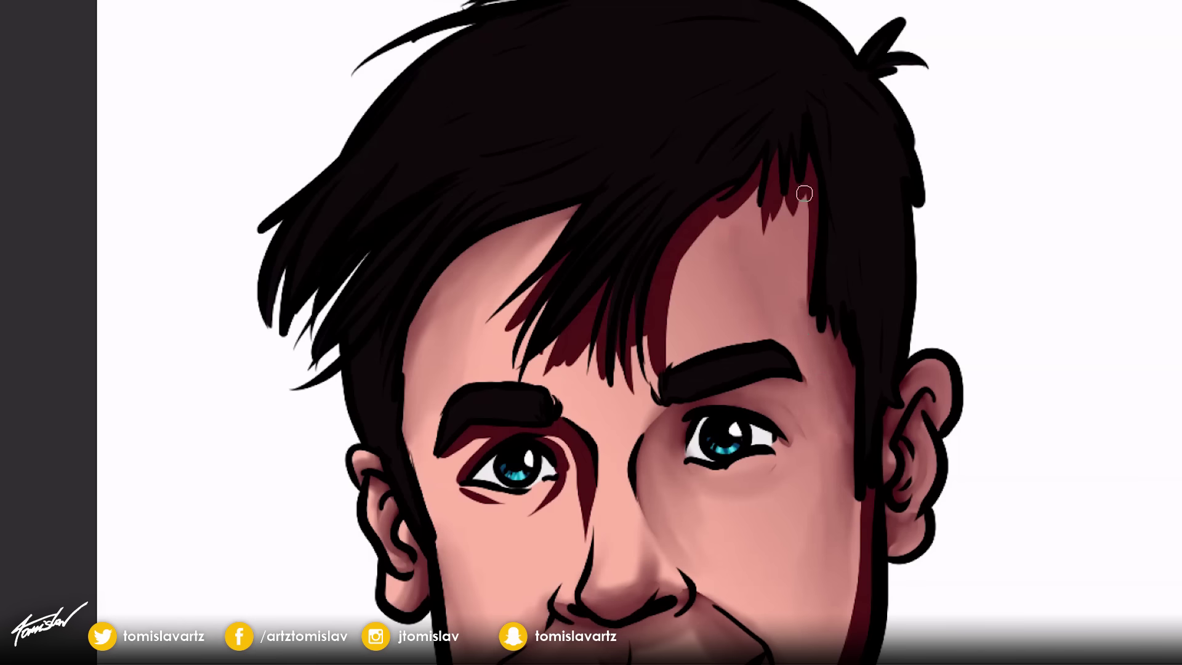
left_click_drag(794, 167, 677, 369)
left_click_drag(757, 178, 667, 235)
left_click_drag(662, 326, 763, 197)
left_click_drag(567, 259, 591, 394)
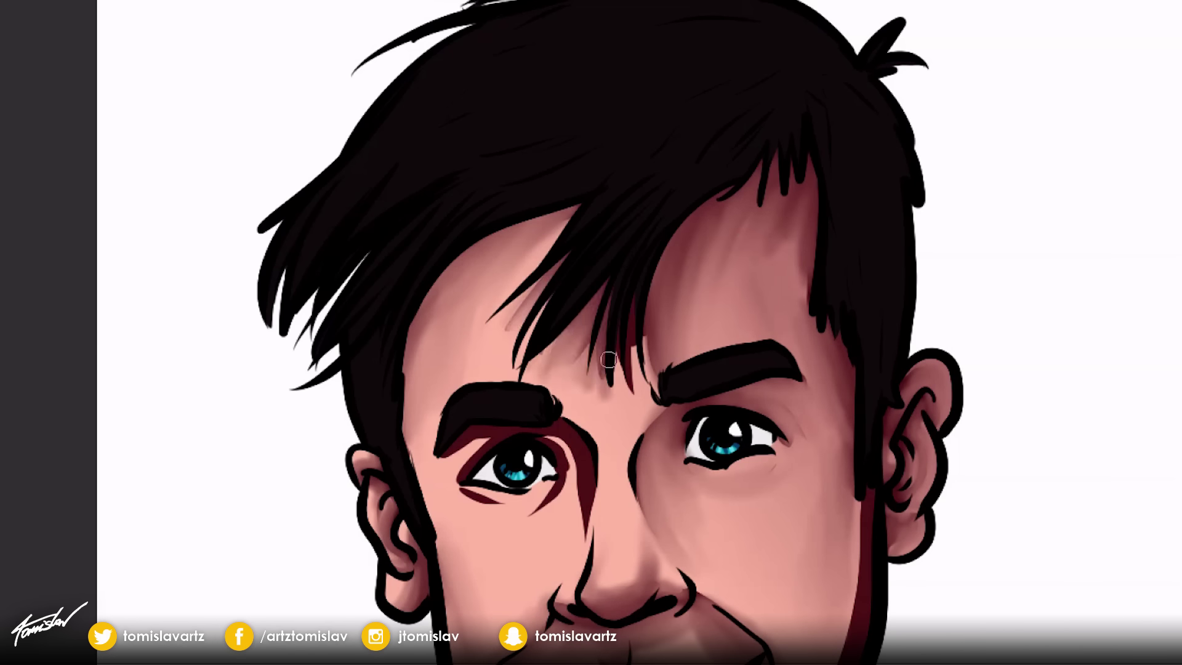
left_click_drag(646, 277, 616, 418)
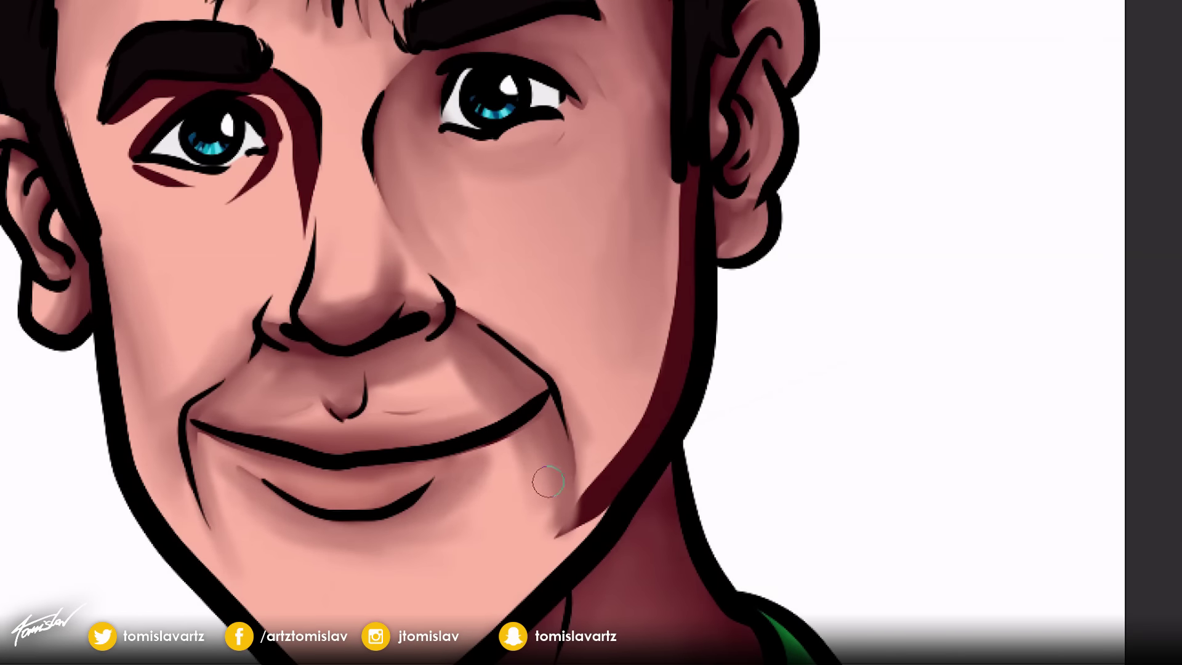
Soften the right jaw shading and rebalance shadows around the eyes, nose and right cheek.
mouse_move(684, 183)
left_mouse_down()
mouse_move(591, 530)
mouse_move(616, 480)
left_mouse_up()
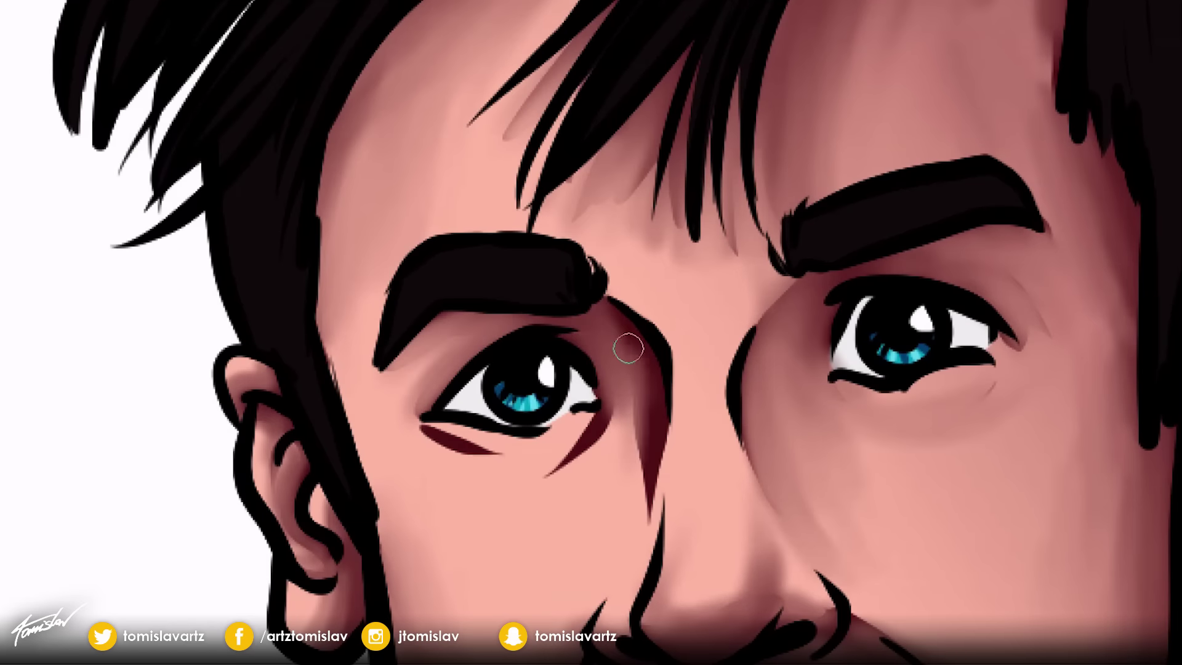
mouse_move(625, 343)
left_mouse_down()
mouse_move(614, 581)
mouse_move(561, 462)
left_mouse_up()
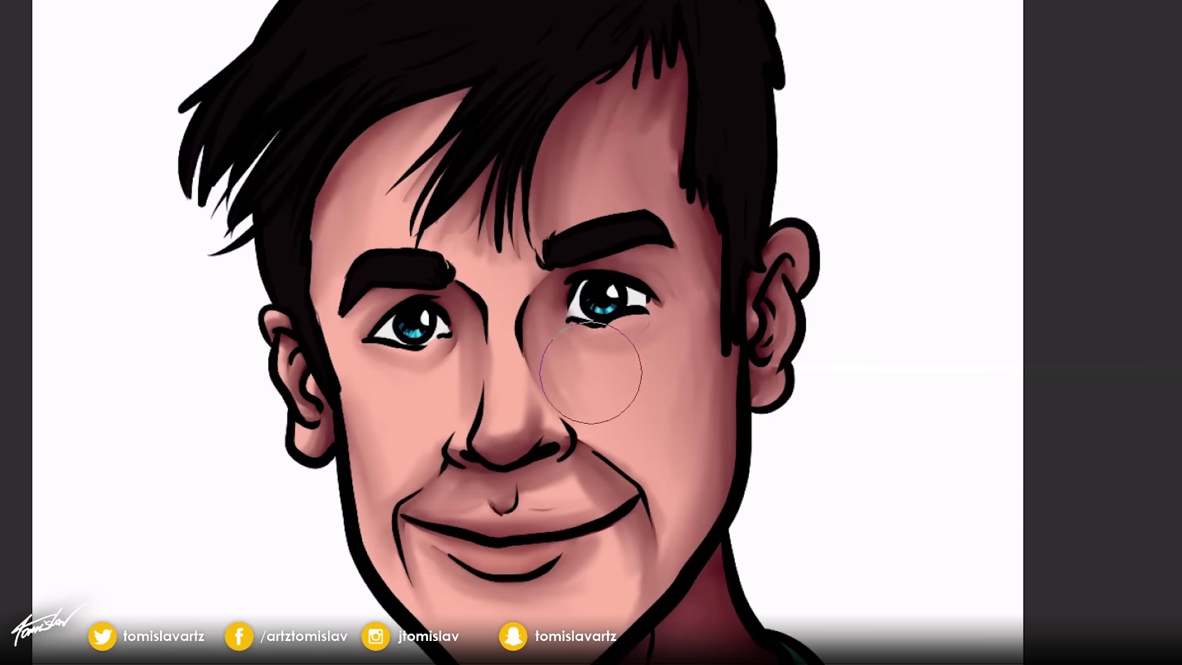
mouse_move(602, 316)
left_mouse_down()
mouse_move(659, 396)
mouse_move(649, 268)
left_mouse_up()
left_click_drag(591, 369, 554, 480)
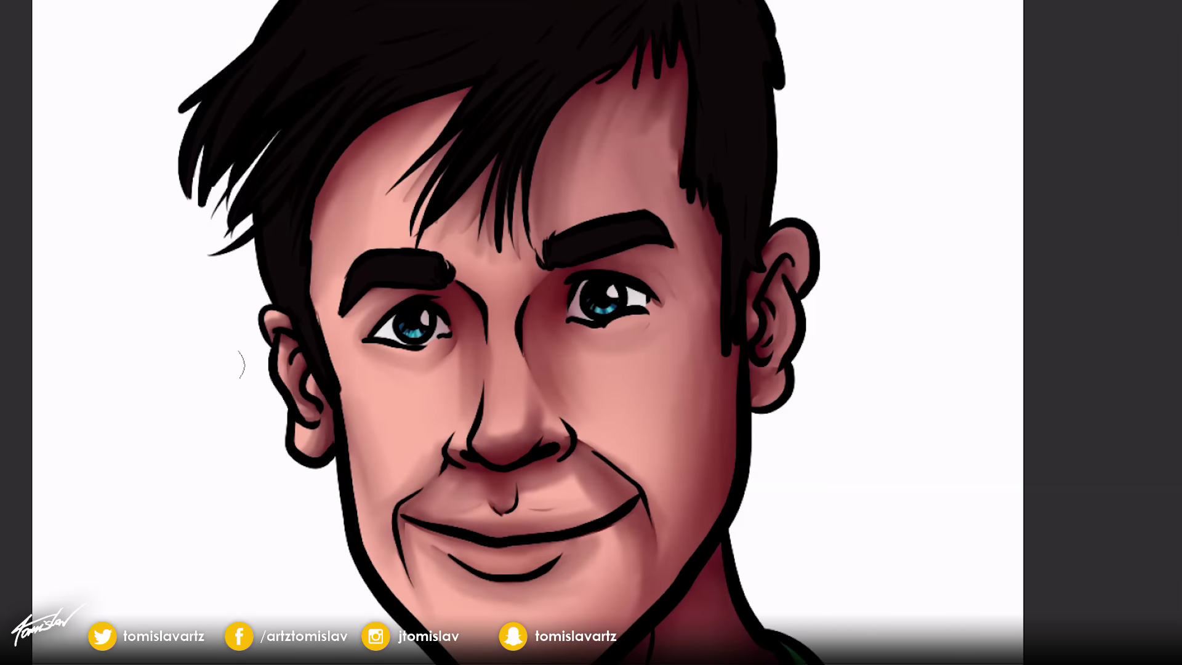
left_click_drag(581, 291, 640, 493)
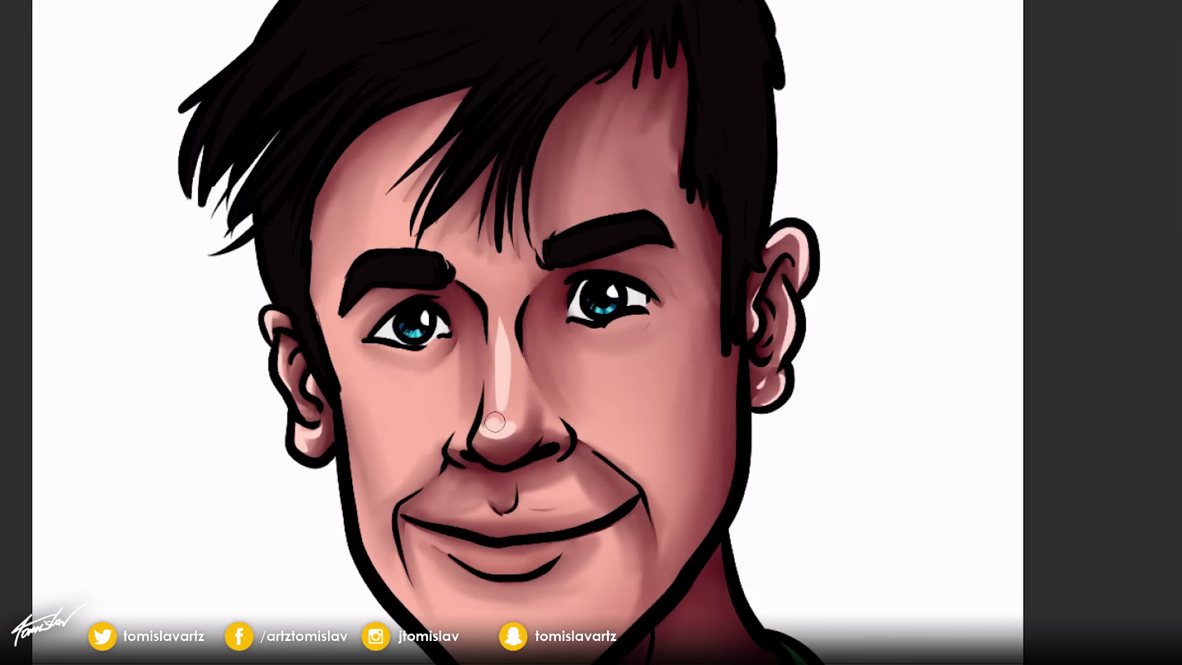
Paint light pink highlights on the forehead, cheeks, jaw and nose.
left_click_drag(341, 270, 390, 169)
left_click_drag(620, 126, 626, 183)
left_click_drag(366, 375, 428, 397)
left_click_drag(659, 345, 598, 382)
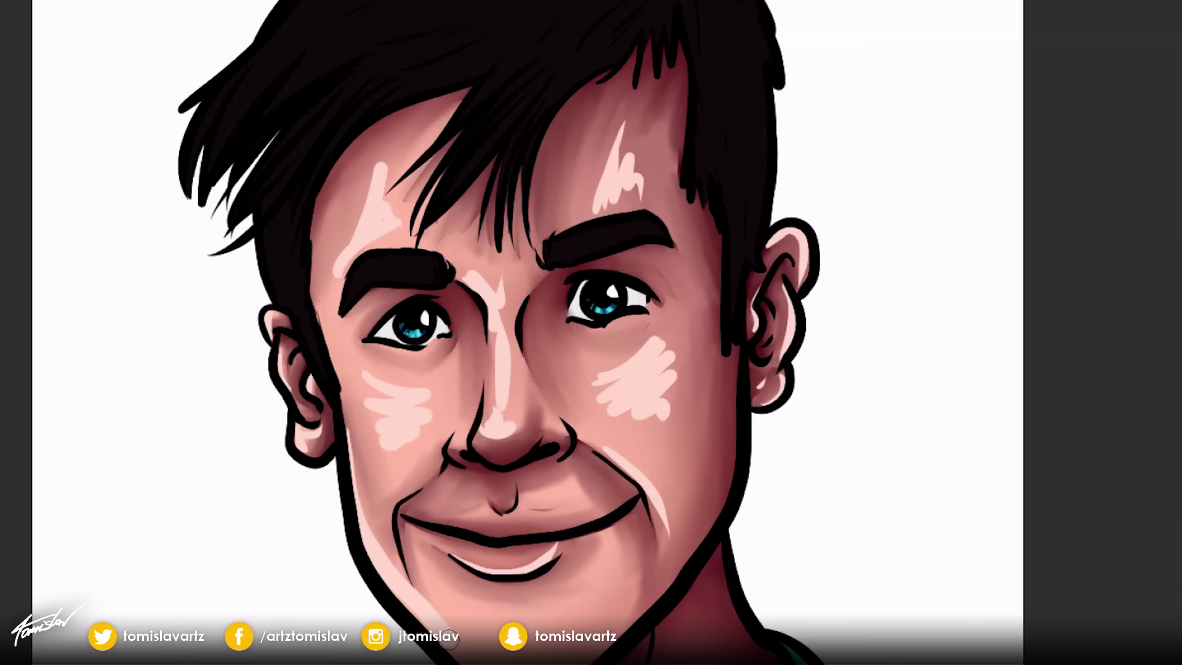
left_click_drag(351, 431, 455, 640)
scroll(431, 419, "down", 5)
left_click_drag(689, 418, 659, 539)
Move the neck highlight to the left side under the chin and darken part of the neck.
left_click_drag(641, 388, 554, 517)
left_click_drag(467, 419, 468, 560)
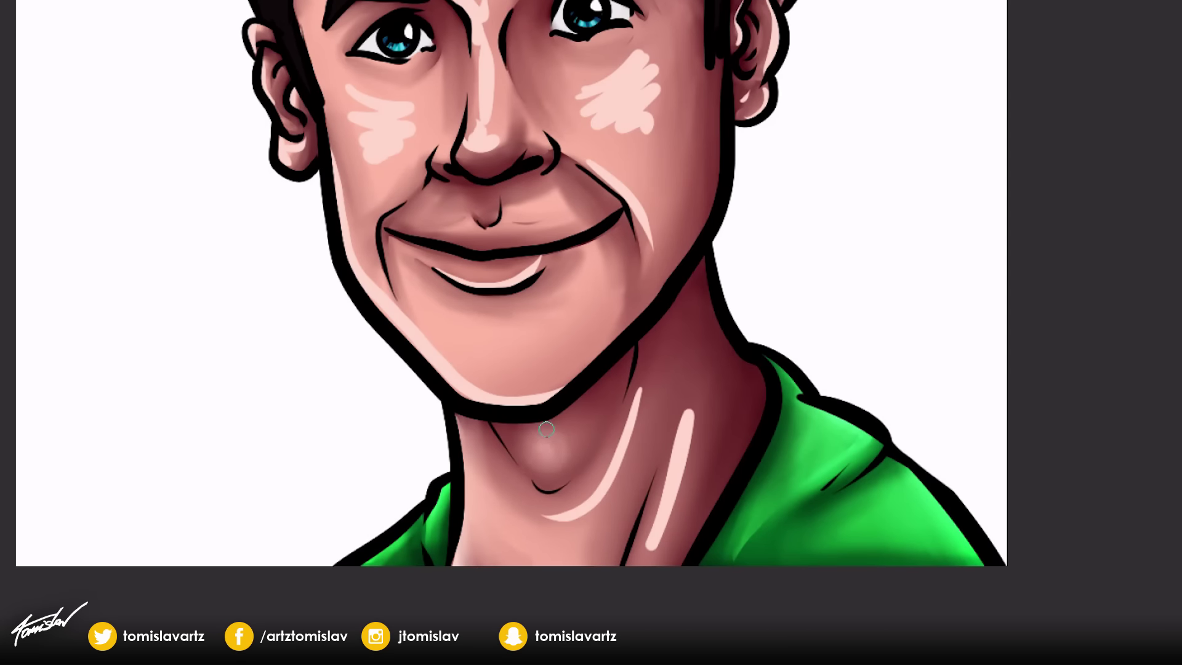
left_click_drag(690, 394, 653, 554)
left_click_drag(708, 369, 628, 434)
left_click_drag(640, 388, 554, 518)
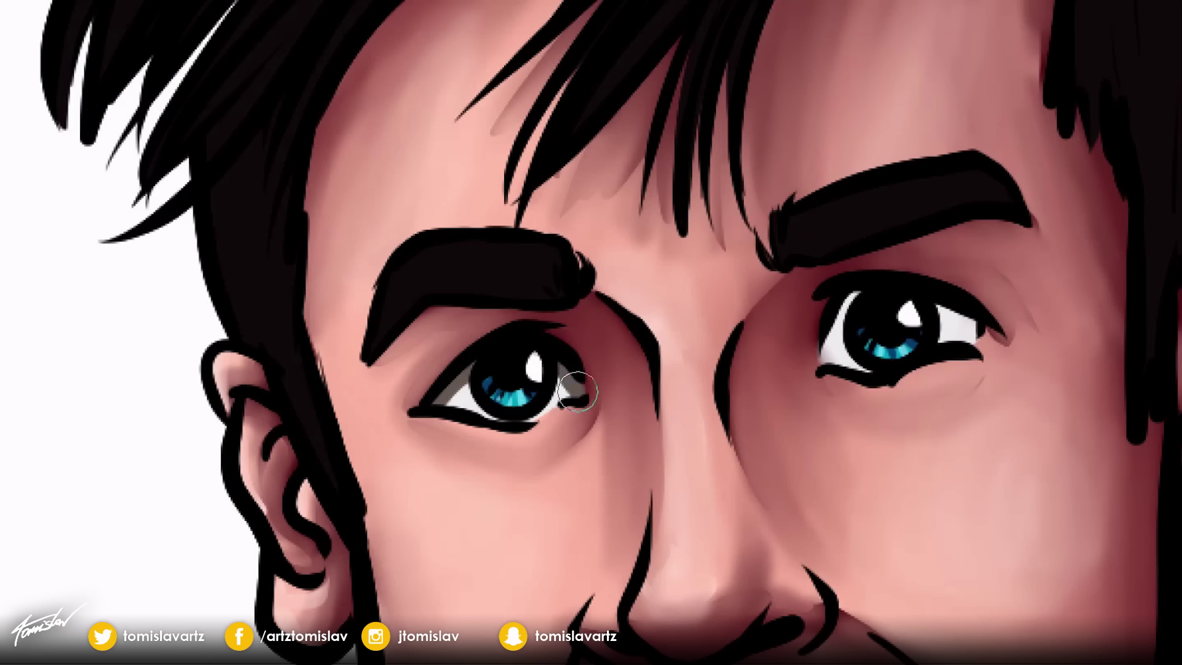
Refine the right eye's lower-lid shading and add strokes around the hair and forehead.
left_click_drag(843, 302, 830, 371)
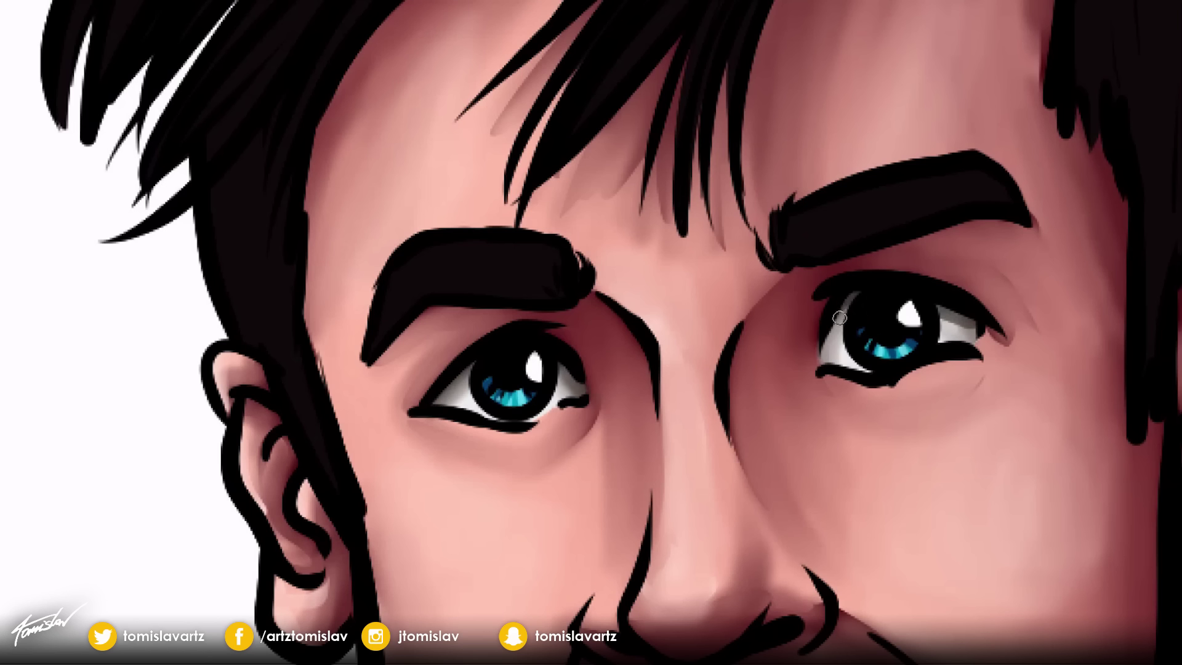
scroll(863, 256, "down", 2)
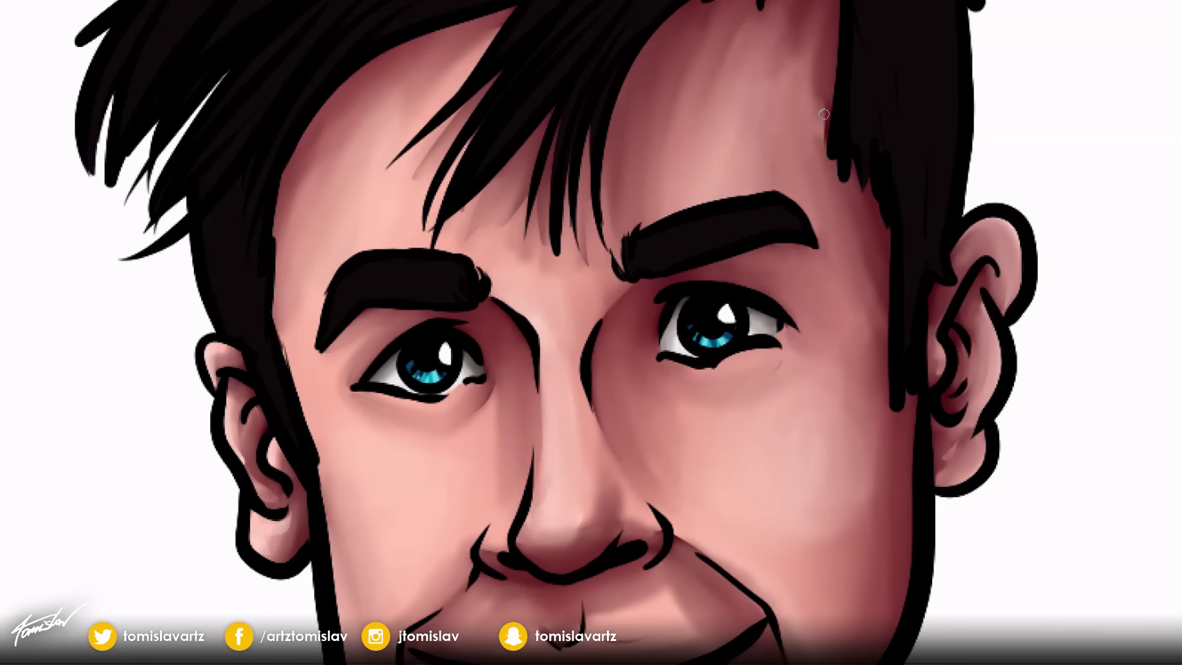
left_click_drag(800, 37, 775, 172)
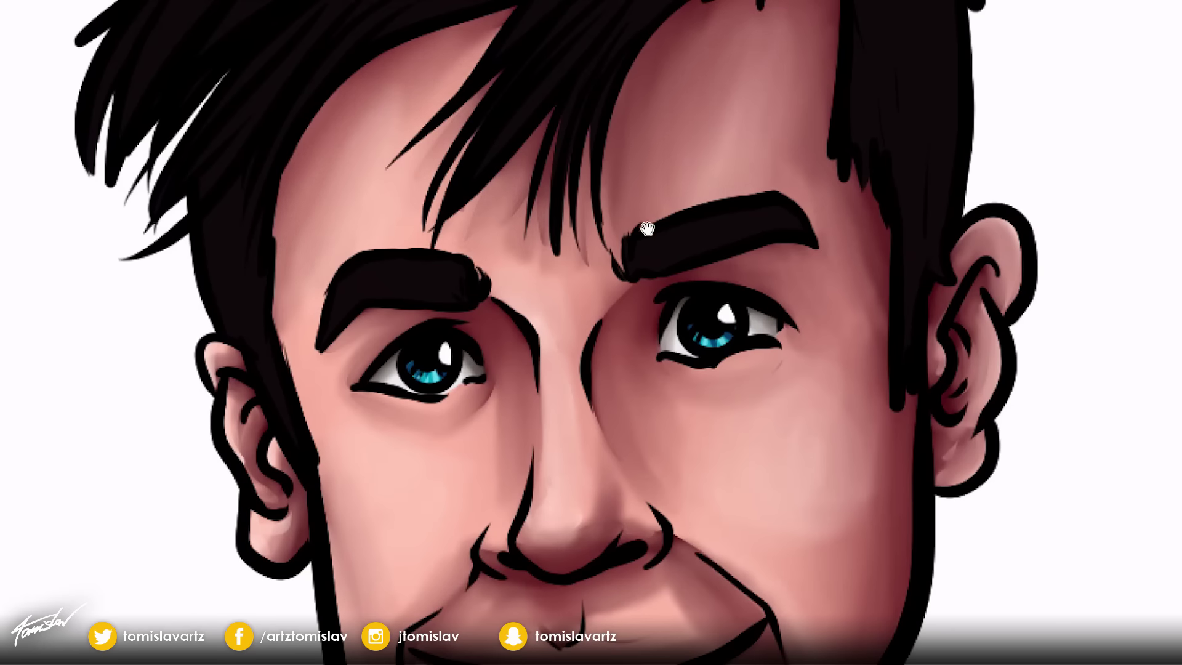
key("ctrl+0")
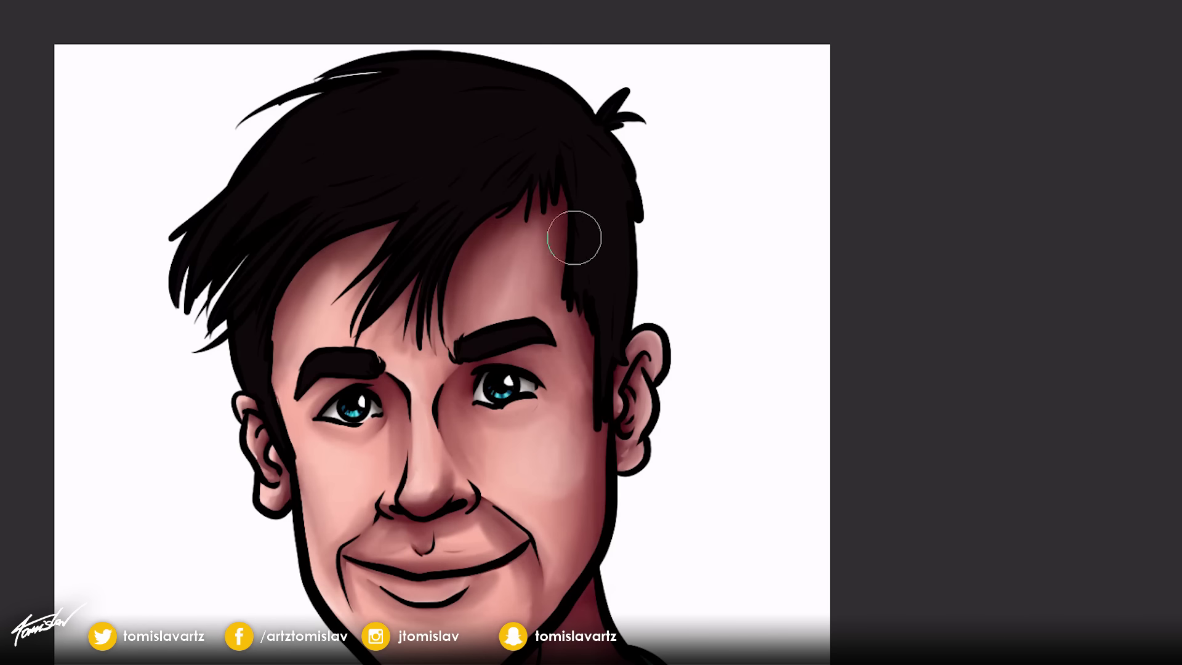
left_click_drag(526, 397, 705, 317)
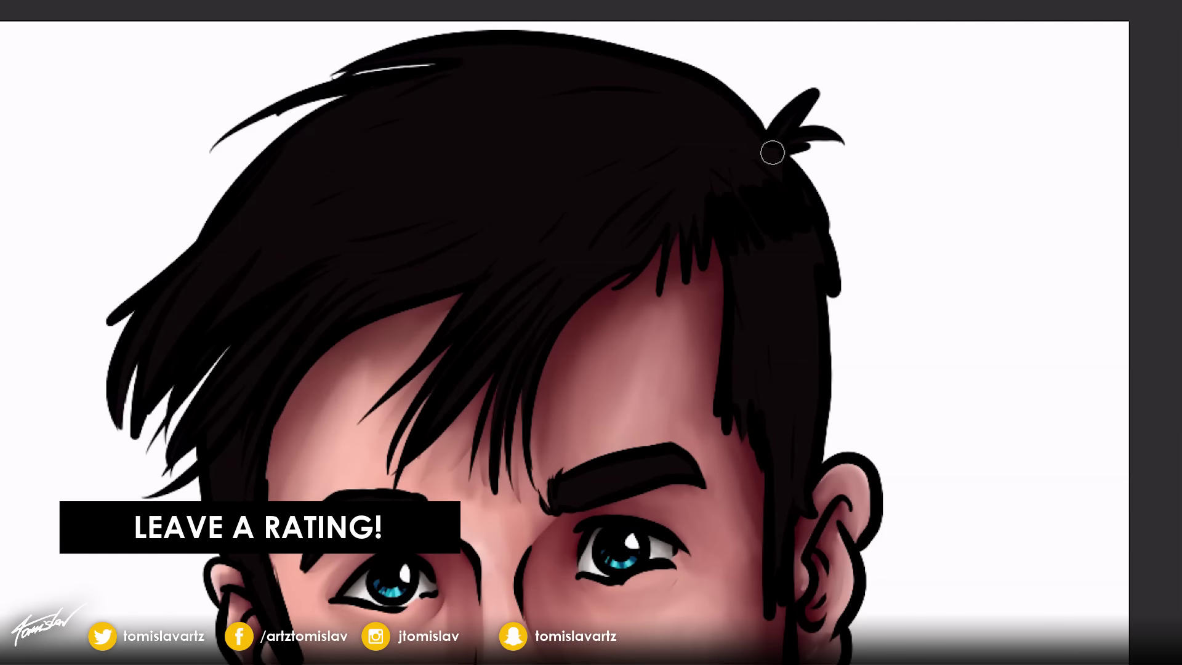
scroll(414, 575, "down", 3)
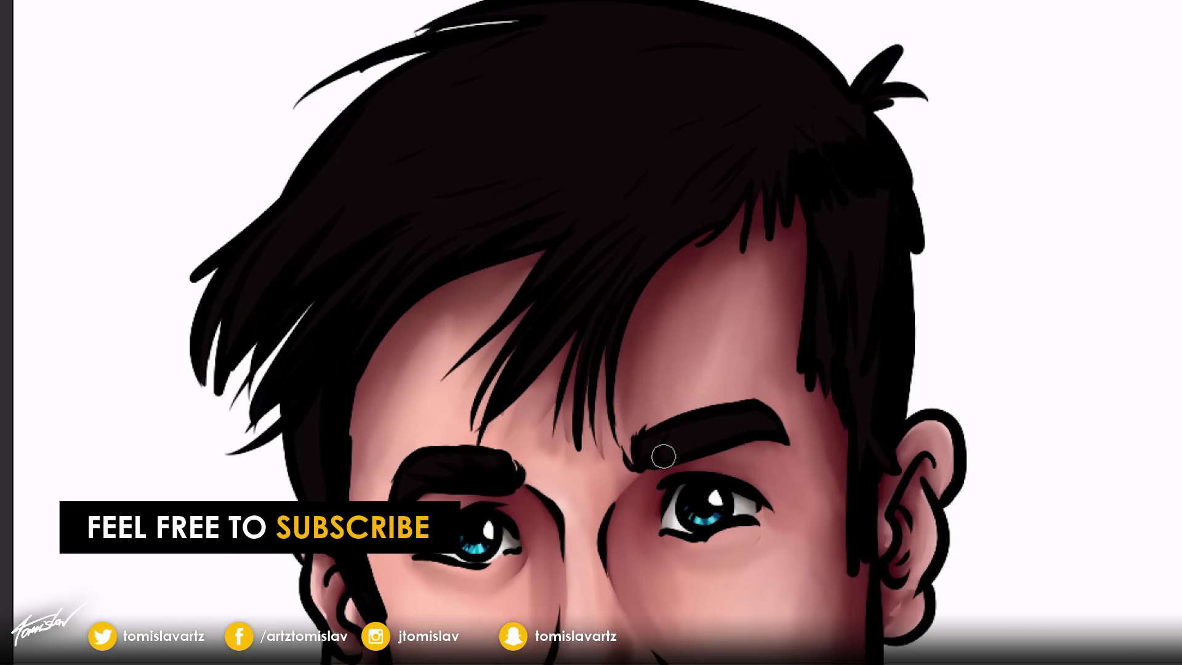
scroll(422, 253, "up", 3)
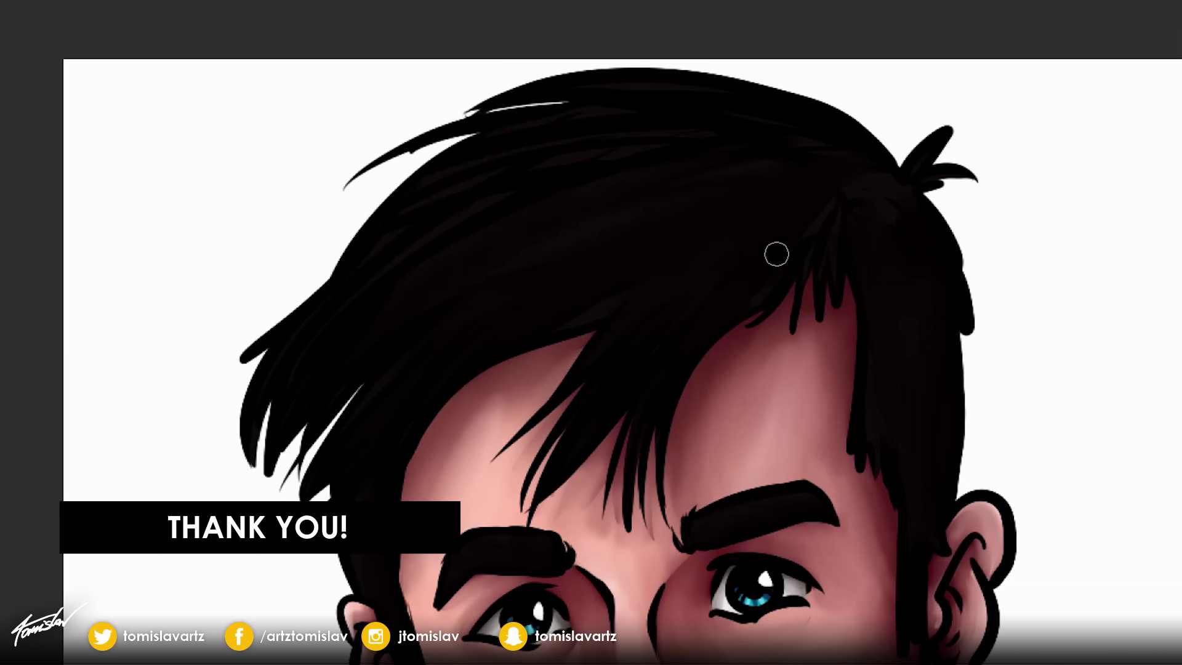
scroll(478, 272, "down", 3)
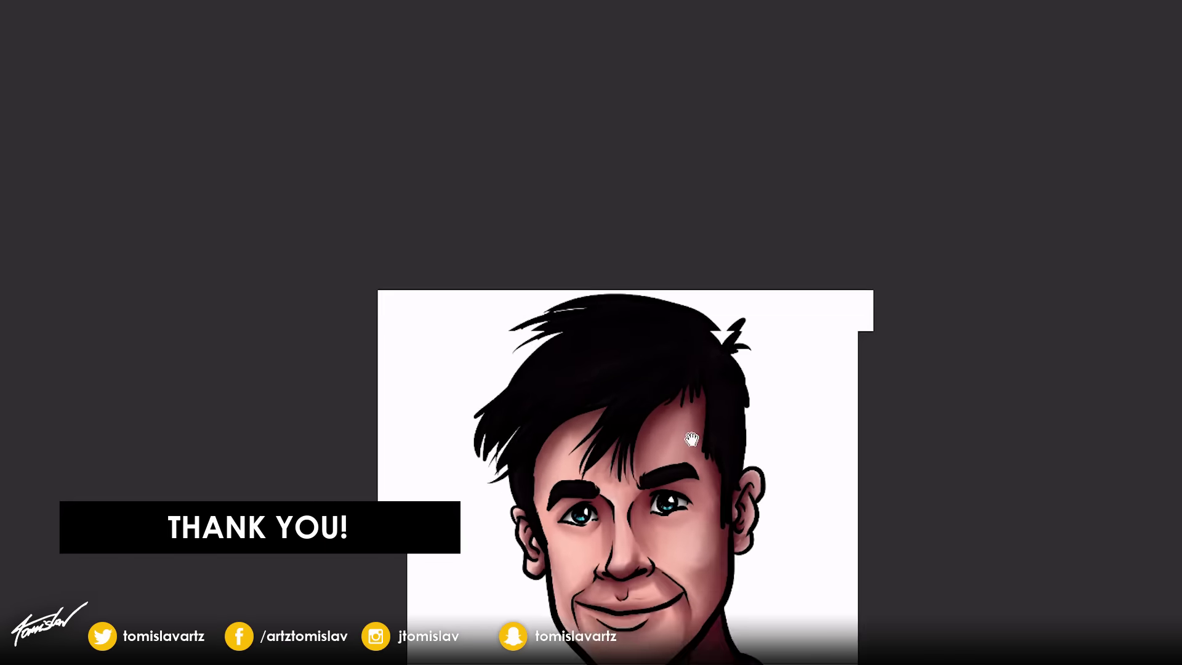
scroll(620, 386, "up", 2)
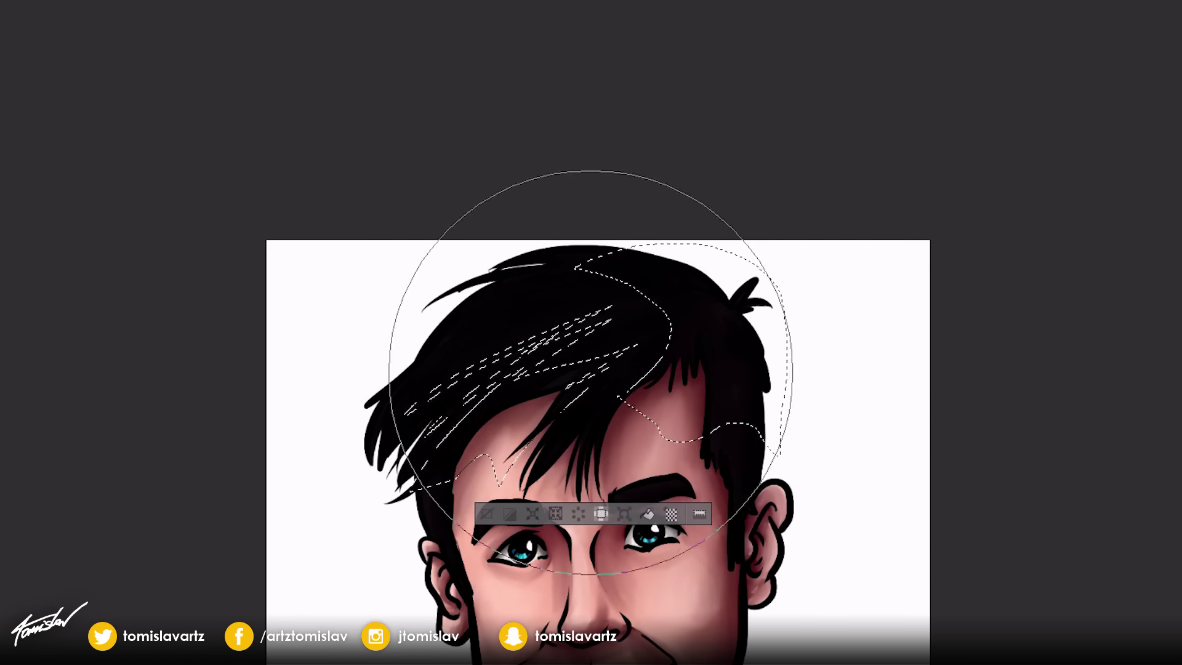